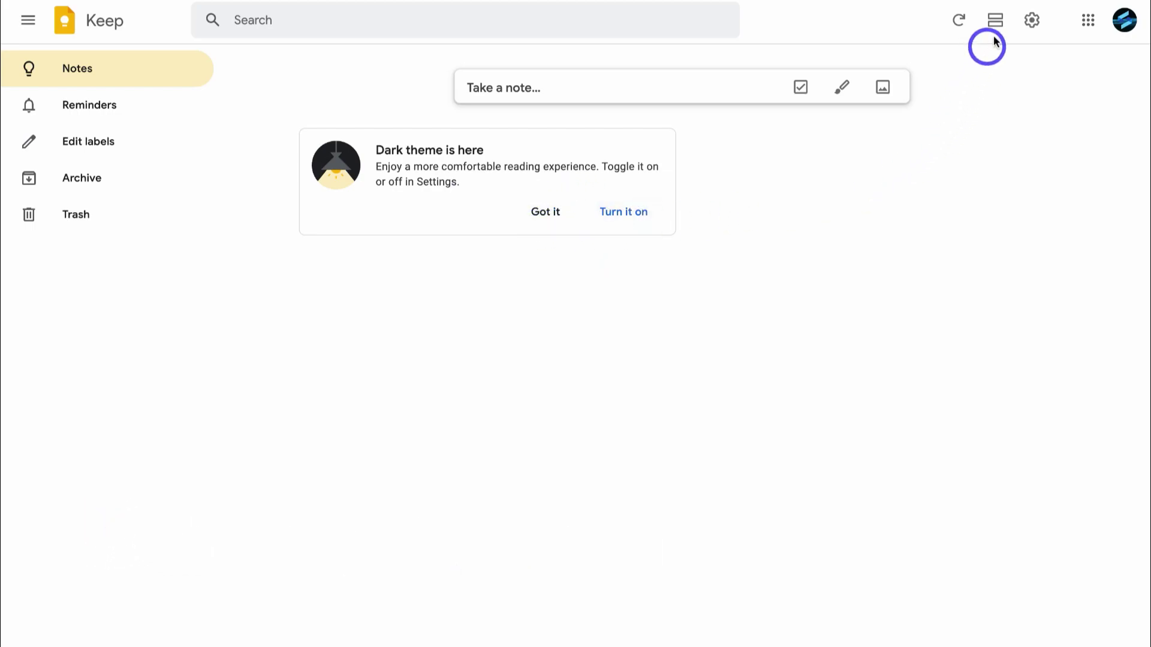
Turn on Keep's dark theme, then switch back to the light theme
{"action": "left_click", "coordinate": [1030, 24]}
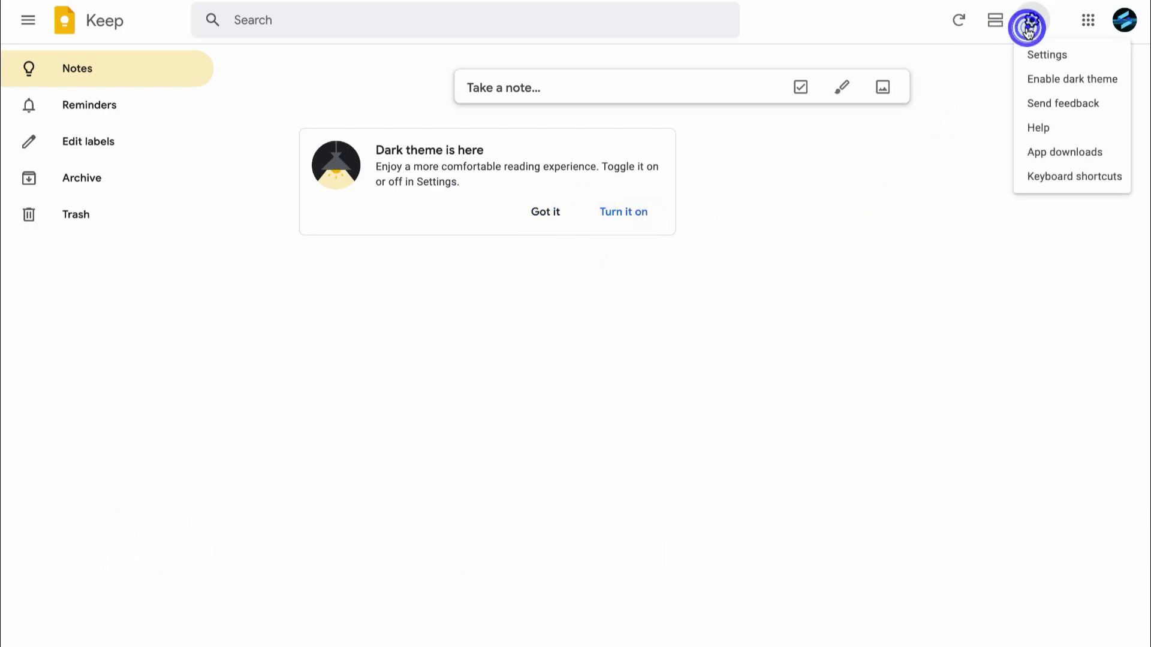
{"action": "left_click", "coordinate": [1044, 80]}
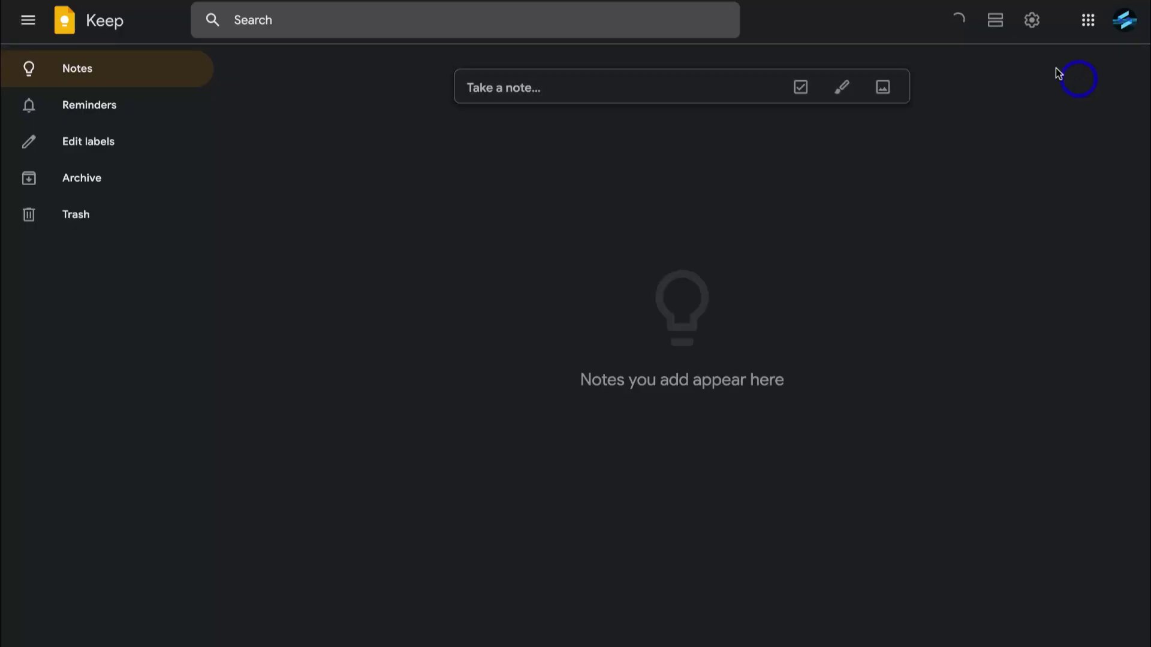
{"action": "left_click", "coordinate": [1032, 20]}
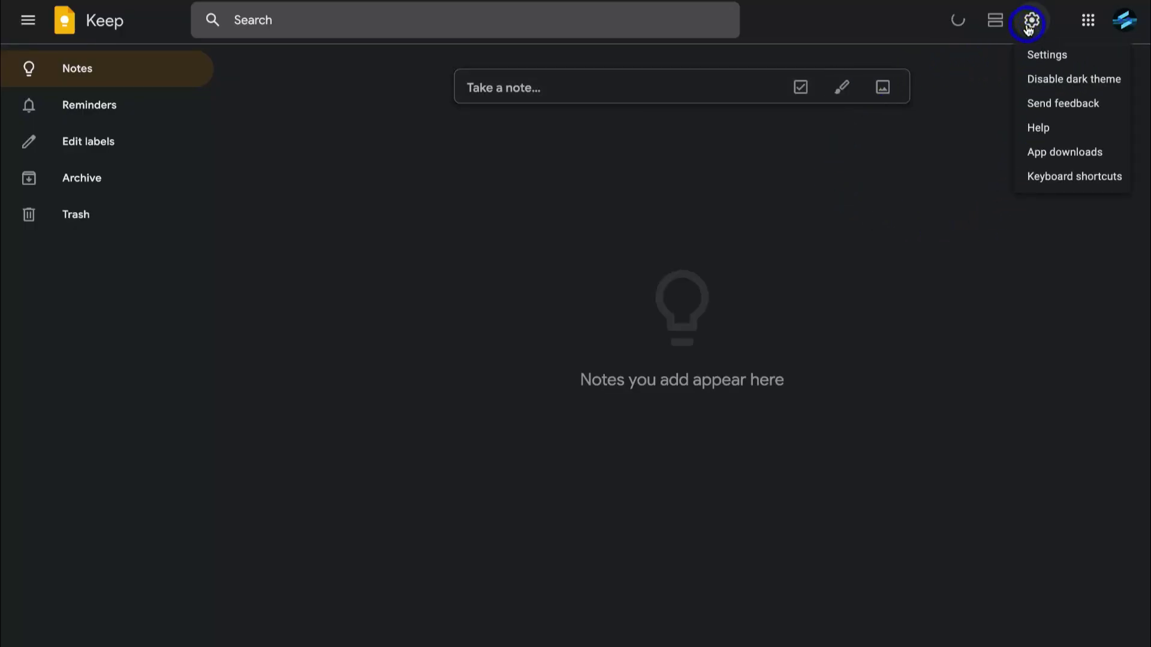
{"action": "left_click", "coordinate": [1071, 86]}
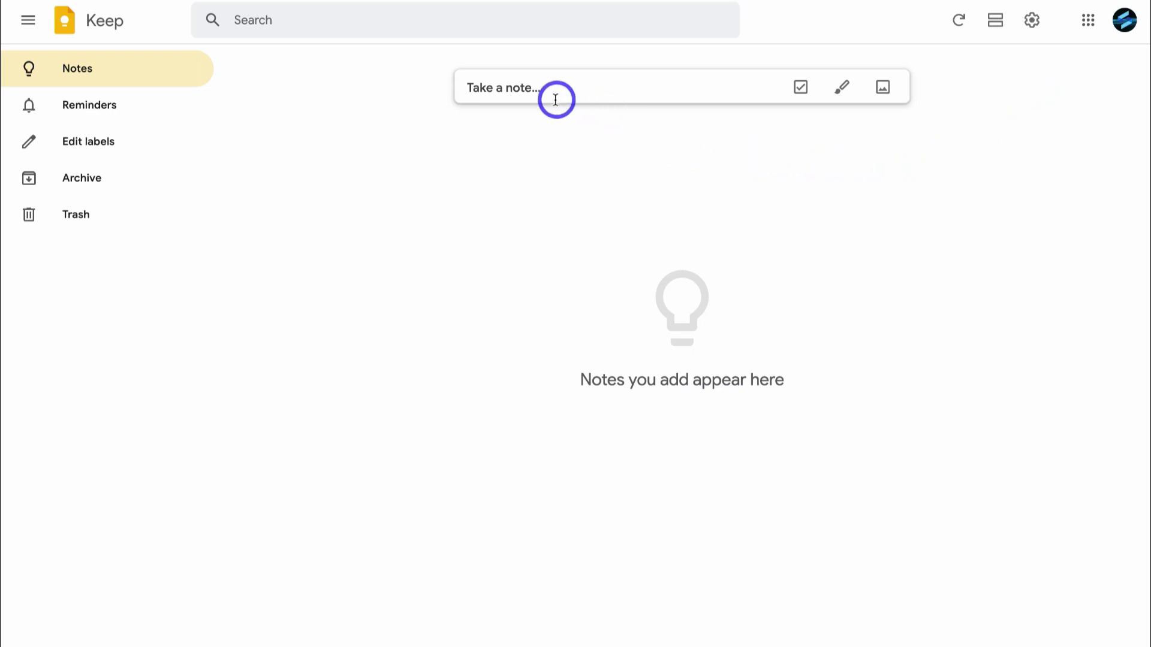
Create a note titled 'Website record' reading '2500 website visitors today (Best yet!) for Syndeo.co.nz'
{"action": "left_click", "coordinate": [478, 87]}
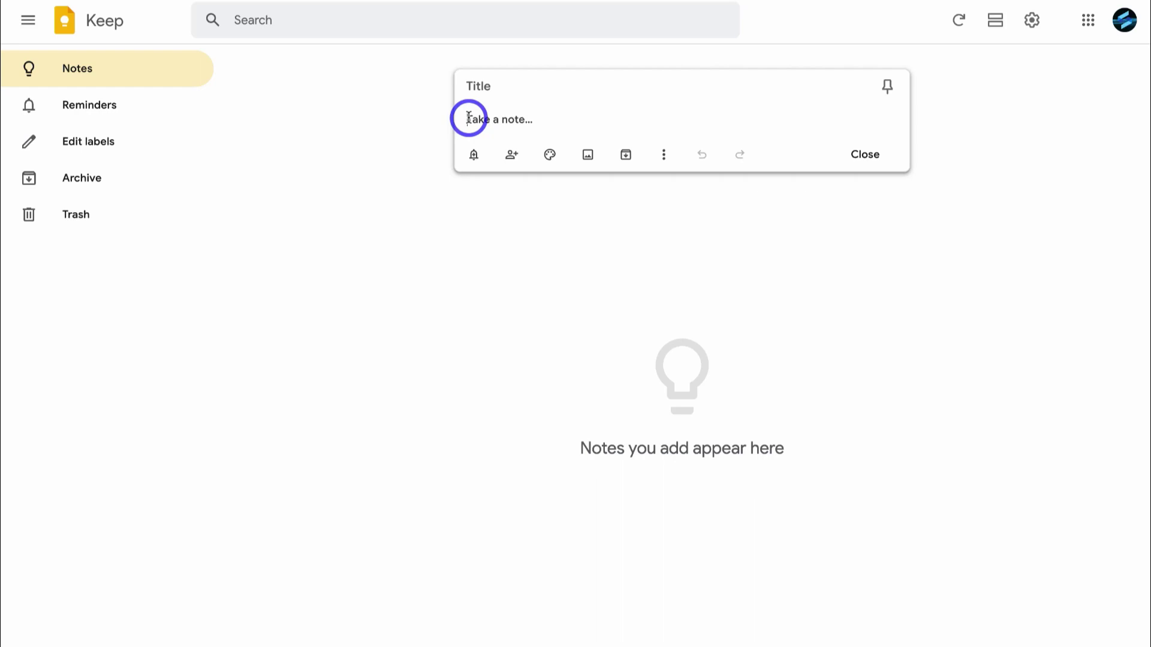
{"action": "left_click", "coordinate": [468, 118]}
{"action": "type", "text": "2500 website visitors today (Best yet!) for Syndeo.co.nz"}
{"action": "left_click", "coordinate": [476, 87]}
{"action": "type", "text": "Website record"}
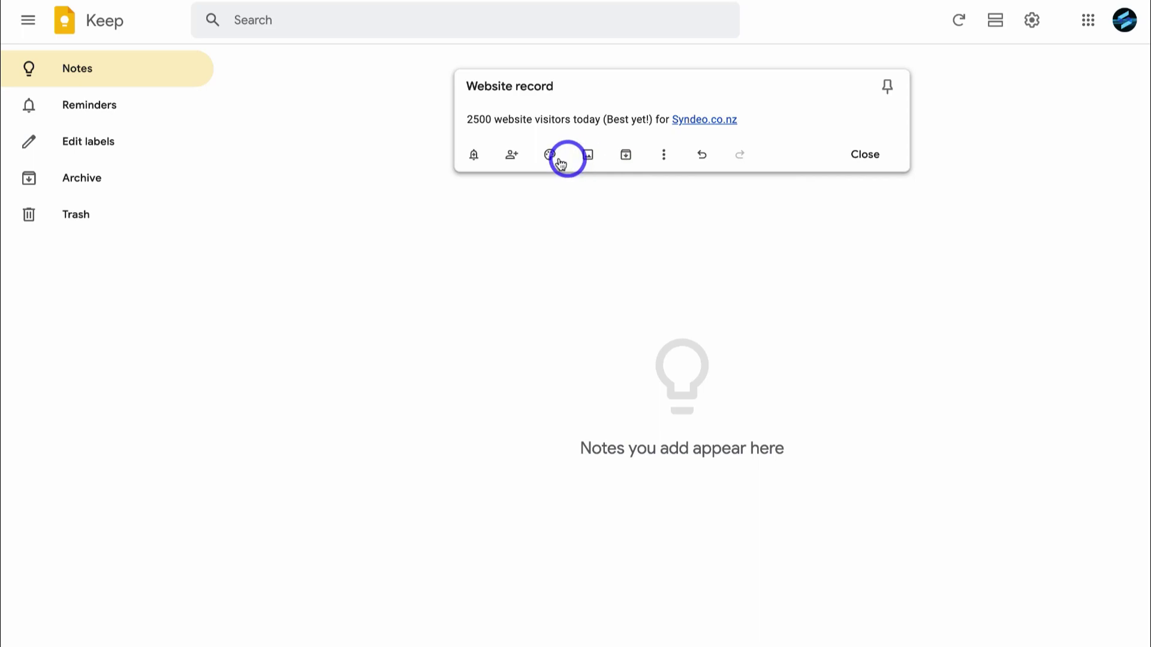
{"action": "left_click", "coordinate": [474, 156]}
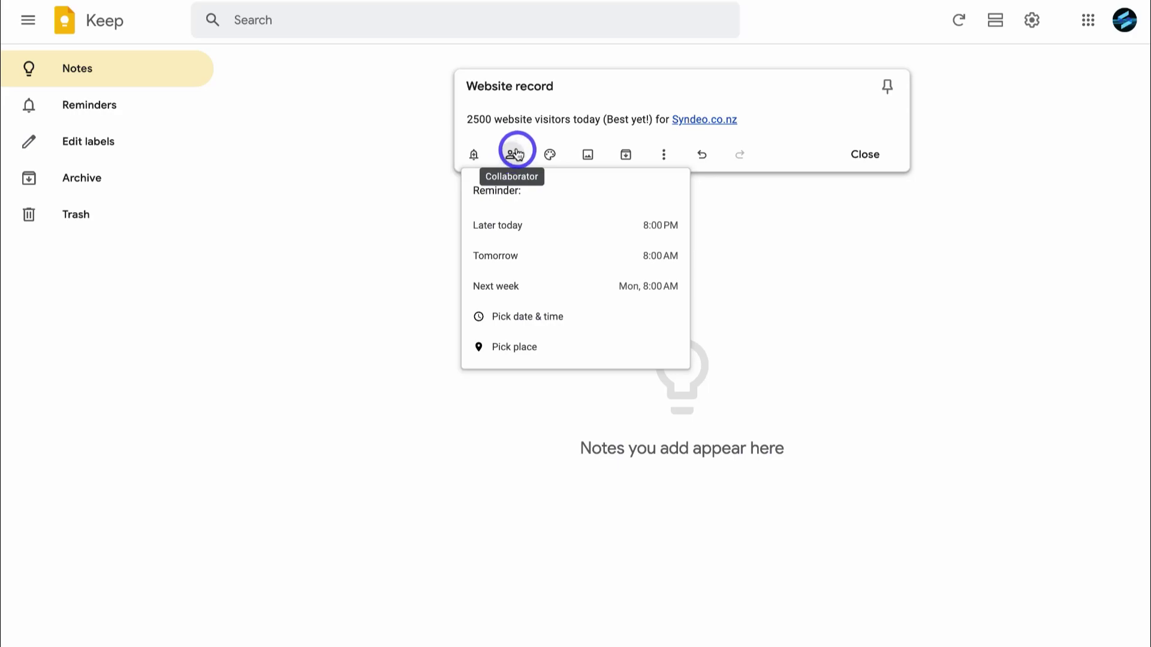
{"action": "left_click", "coordinate": [511, 156]}
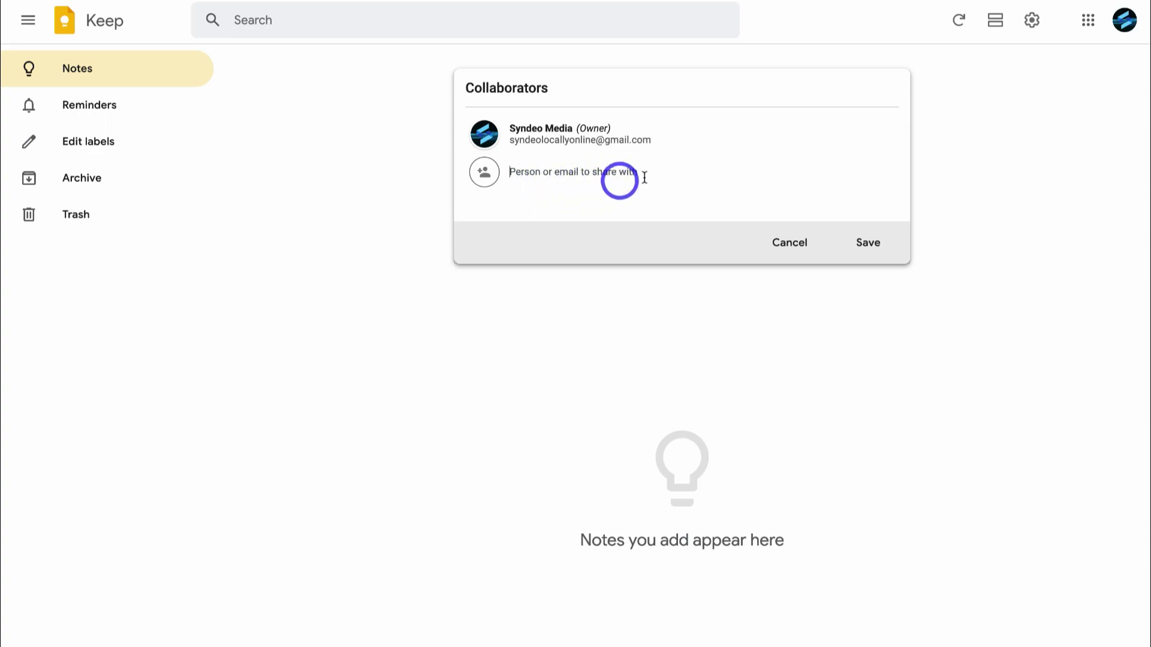
{"action": "left_click", "coordinate": [788, 244]}
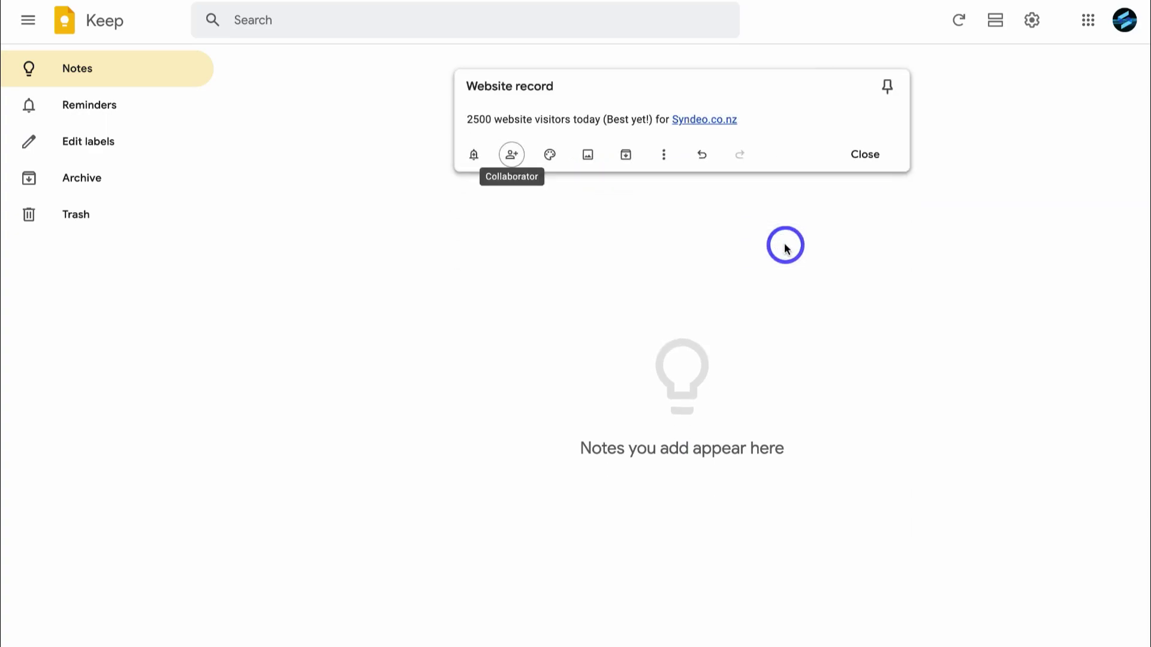
Preview red, orange, Sand, Mint, teal, grey-blue and Storm colours, plus Places, Notes and Recipes backgrounds
{"action": "left_click", "coordinate": [550, 157]}
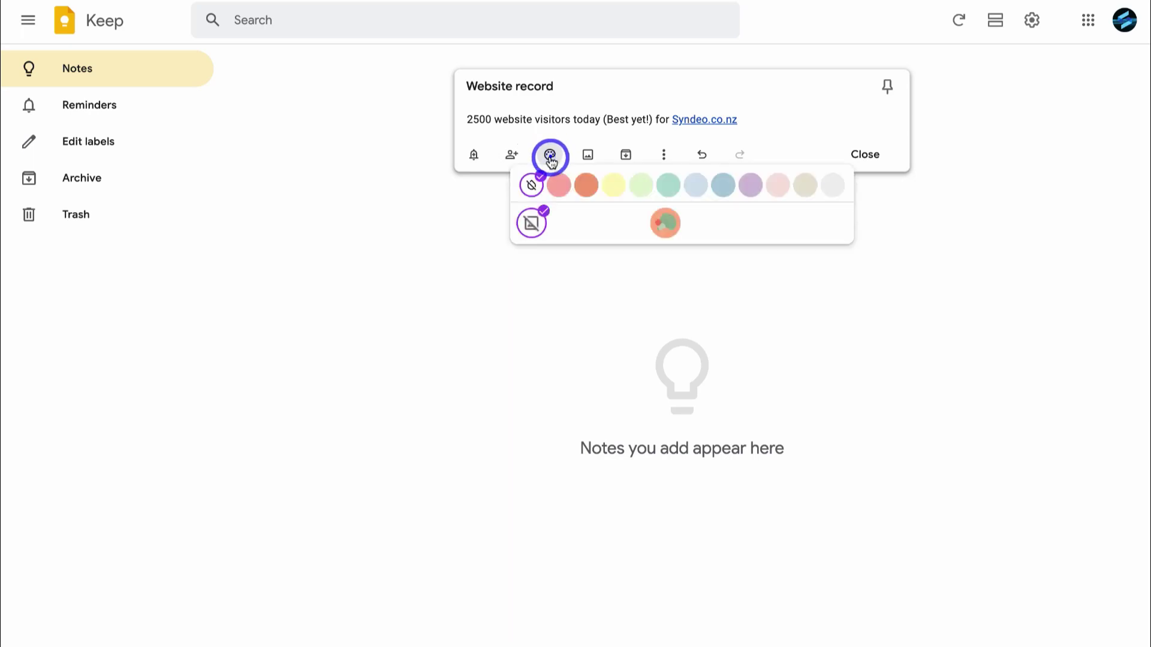
{"action": "left_click", "coordinate": [559, 184]}
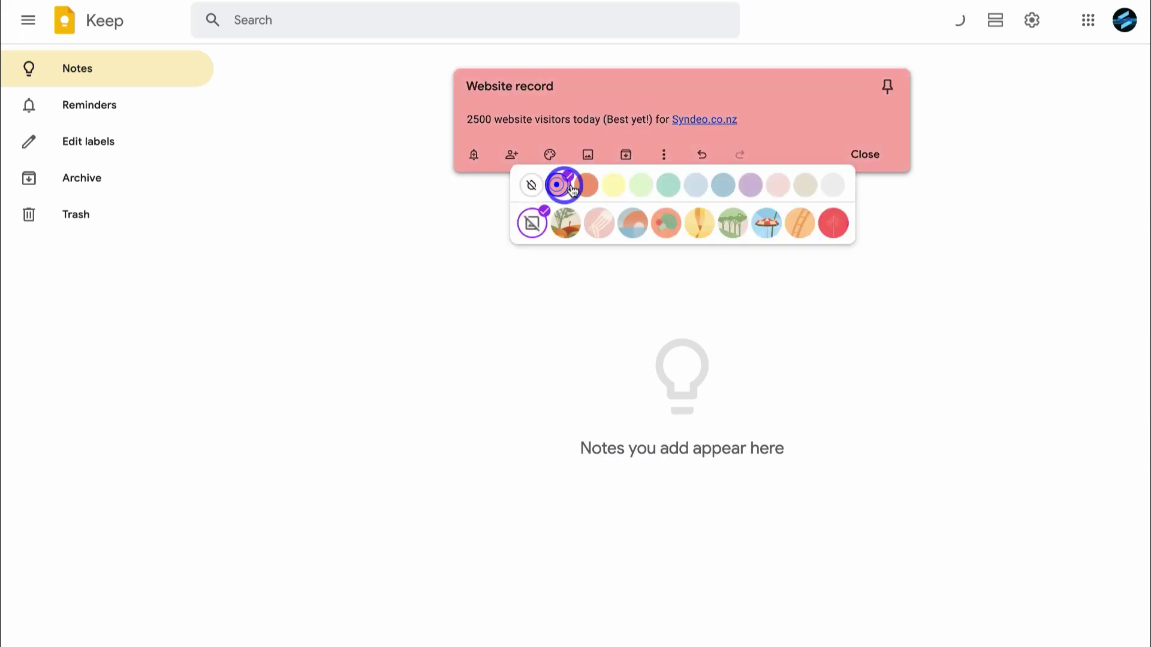
{"action": "left_click", "coordinate": [585, 185]}
{"action": "left_click", "coordinate": [618, 187]}
{"action": "left_click", "coordinate": [645, 187]}
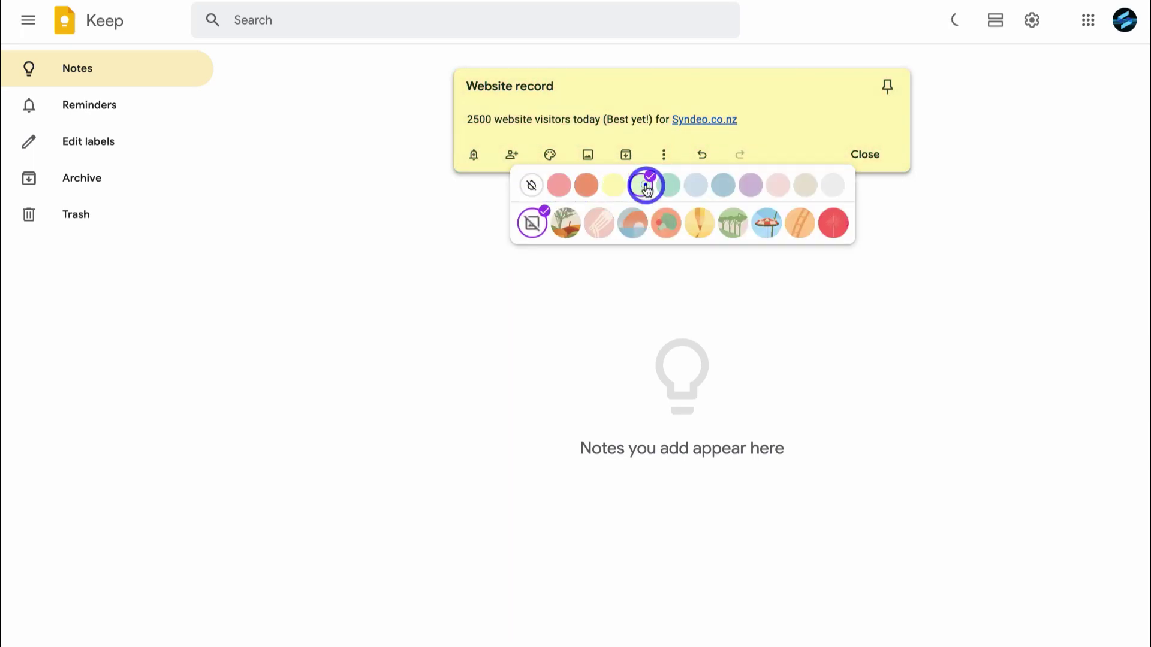
{"action": "left_click", "coordinate": [667, 187]}
{"action": "left_click", "coordinate": [694, 187]}
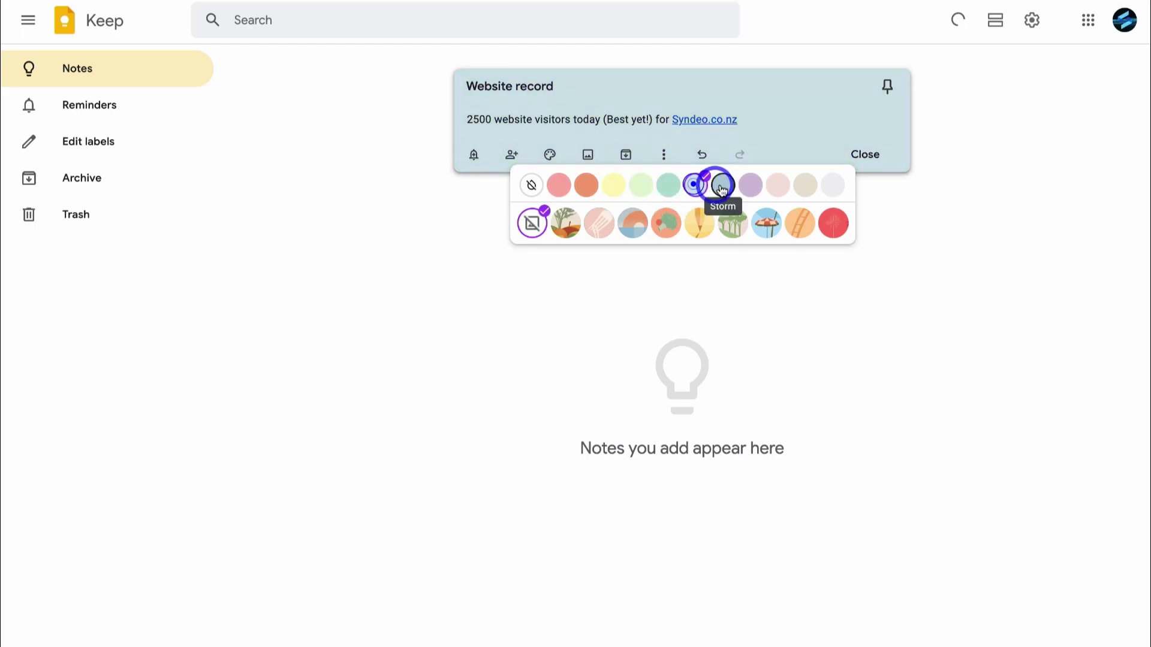
{"action": "left_click", "coordinate": [723, 189]}
{"action": "left_click", "coordinate": [733, 224]}
{"action": "left_click", "coordinate": [699, 225]}
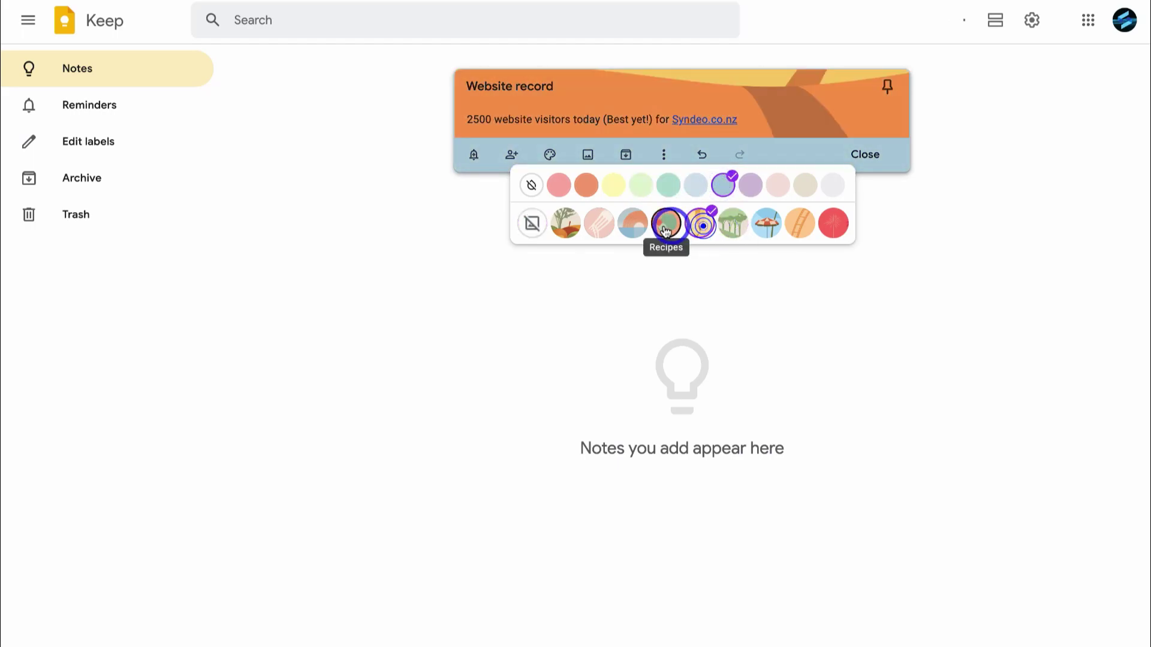
{"action": "left_click", "coordinate": [664, 226]}
Set the note colour to Sage with no background image
{"action": "left_click", "coordinate": [668, 187]}
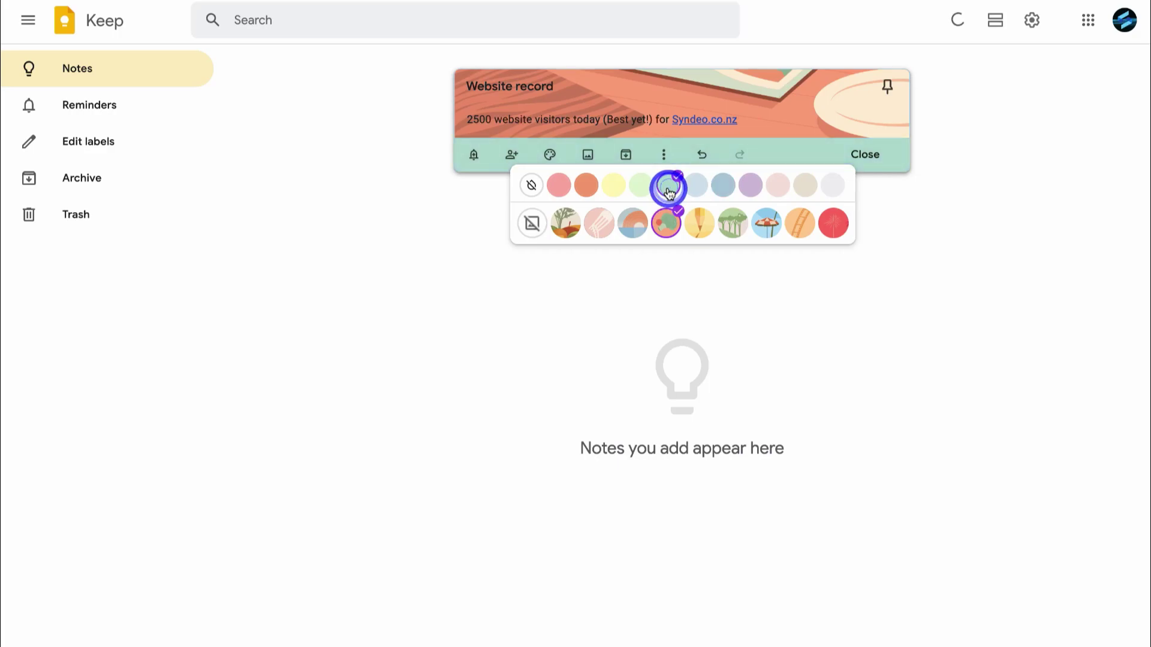
{"action": "left_click", "coordinate": [536, 225]}
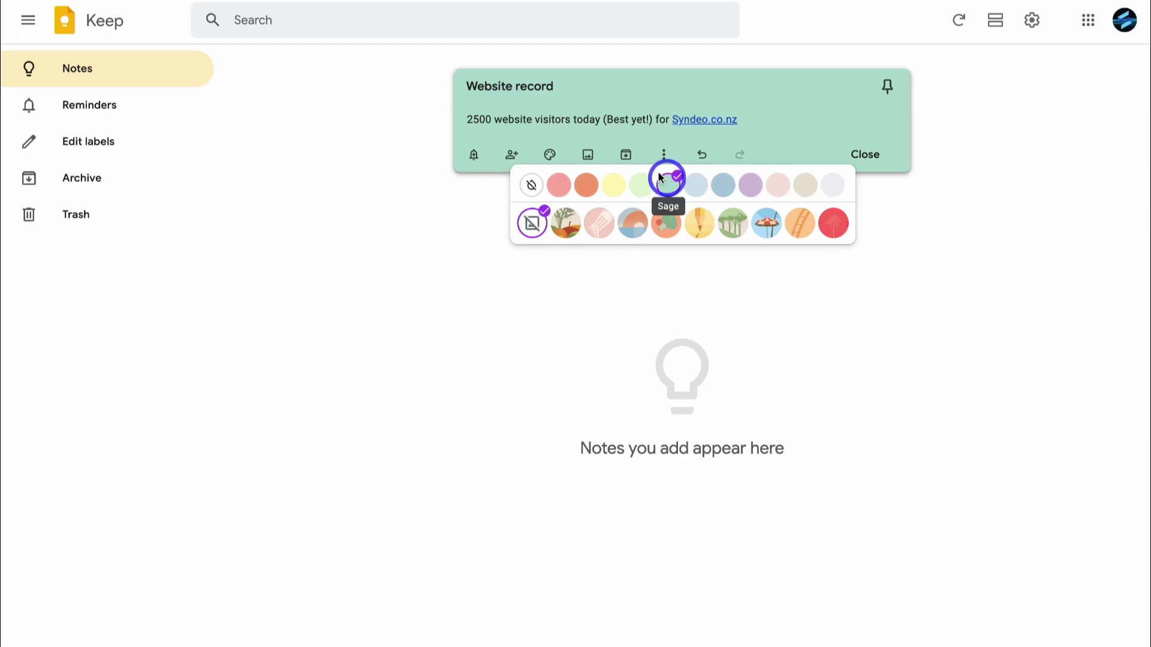
{"action": "left_click", "coordinate": [588, 157]}
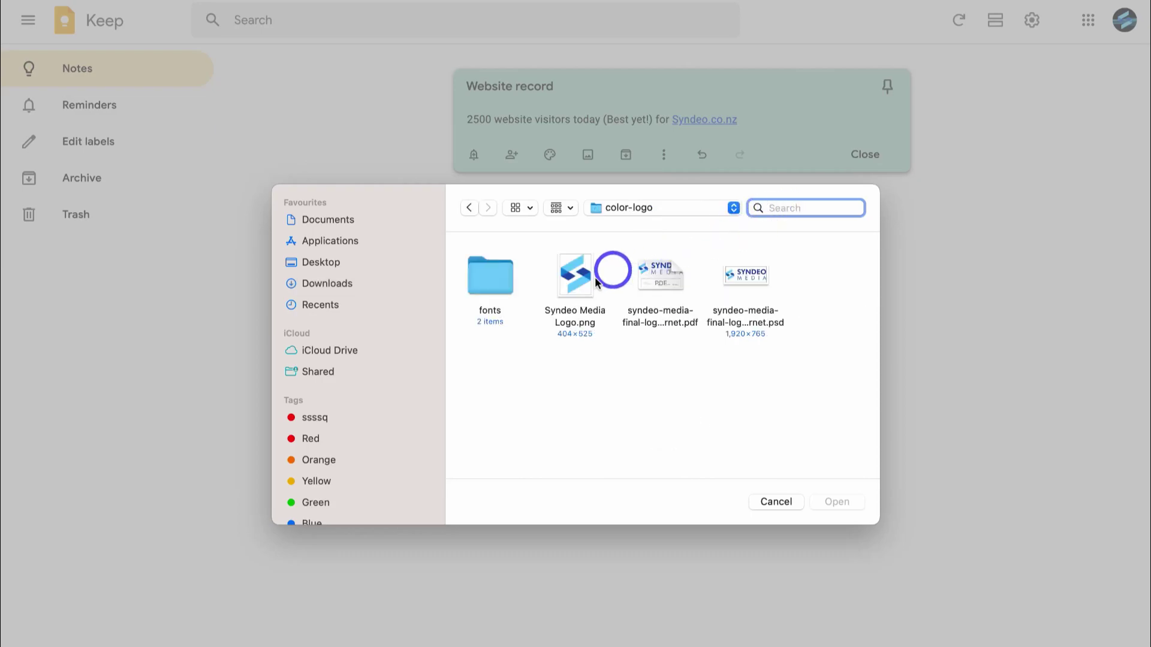
{"action": "left_click", "coordinate": [596, 274]}
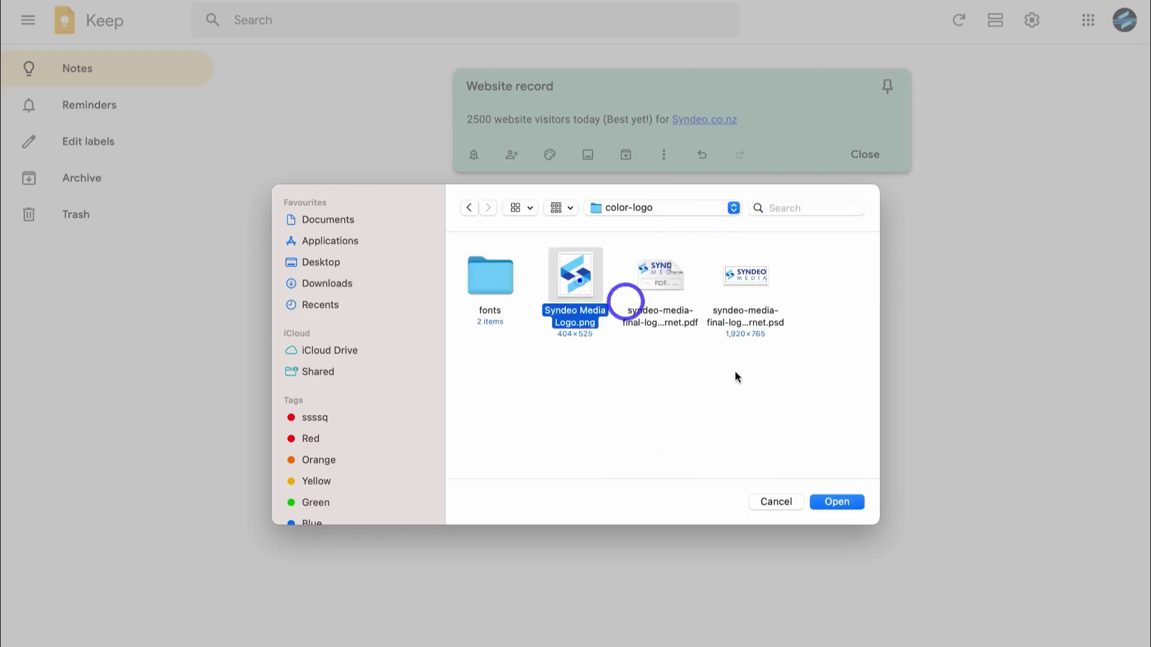
{"action": "left_click", "coordinate": [834, 503]}
{"action": "scroll", "coordinate": [648, 301], "scroll_direction": "down", "scroll_amount": 3}
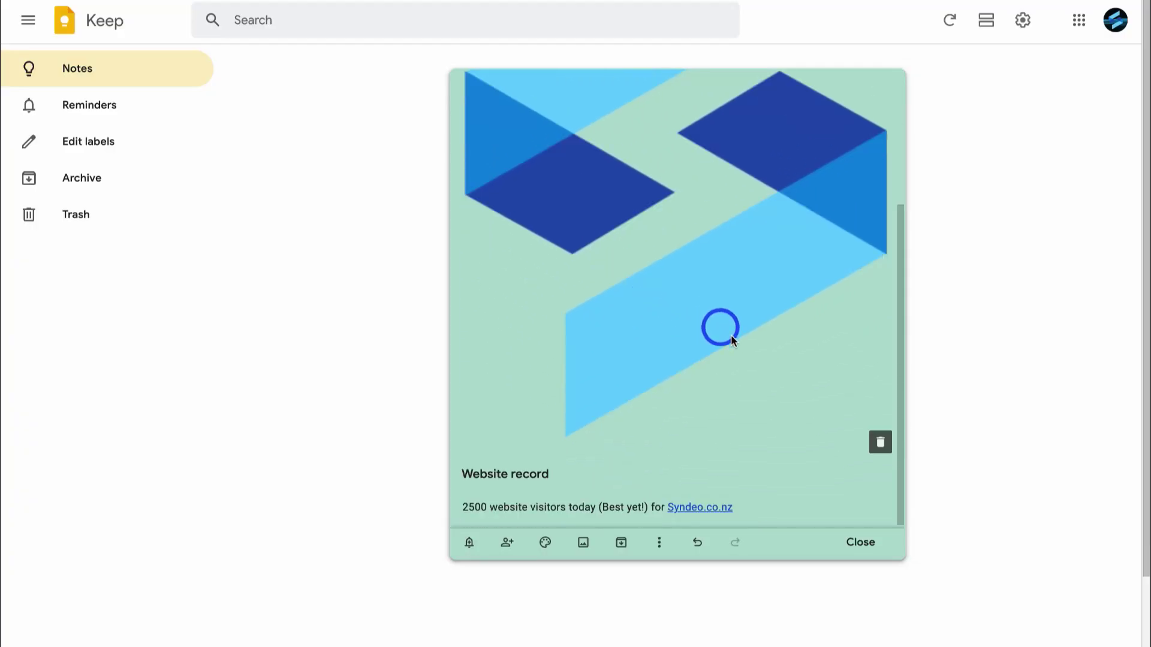
{"action": "left_click", "coordinate": [879, 444]}
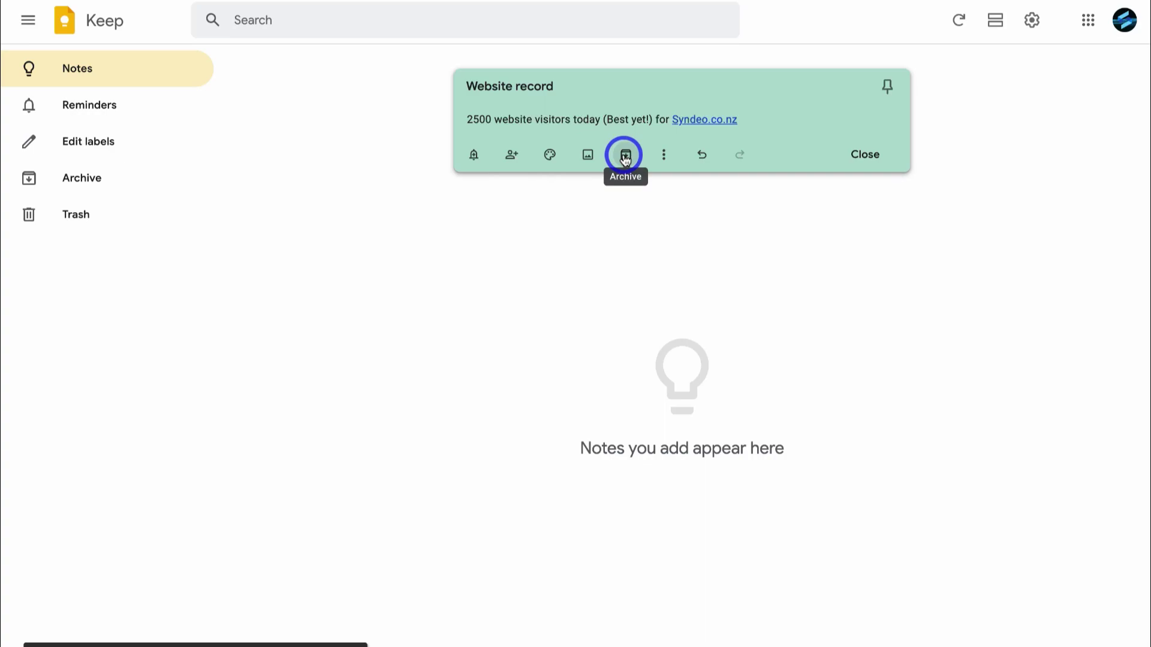
Create a new 'My website' label and apply it to the note
{"action": "left_click", "coordinate": [664, 155]}
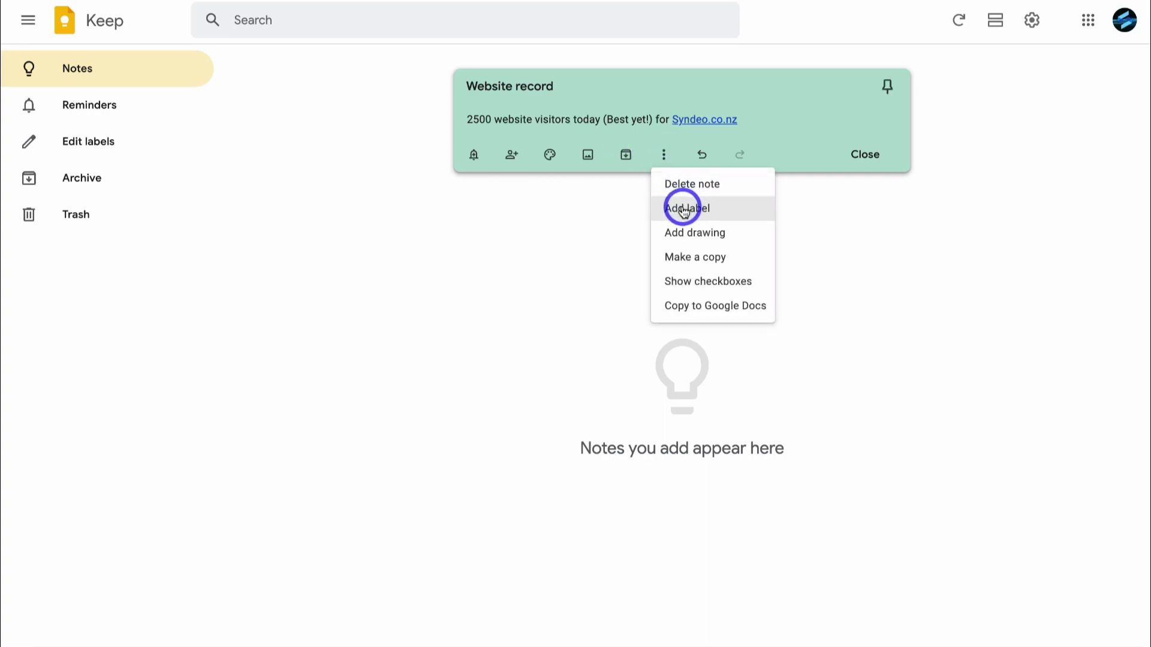
{"action": "left_click", "coordinate": [715, 211]}
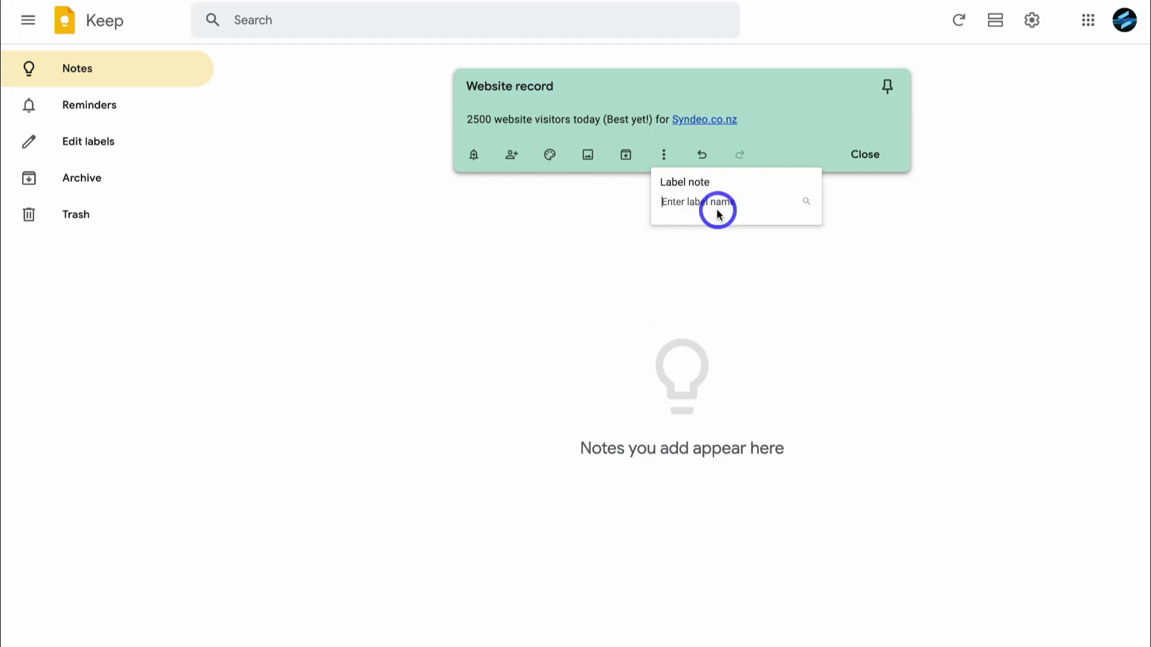
{"action": "type", "text": "My website"}
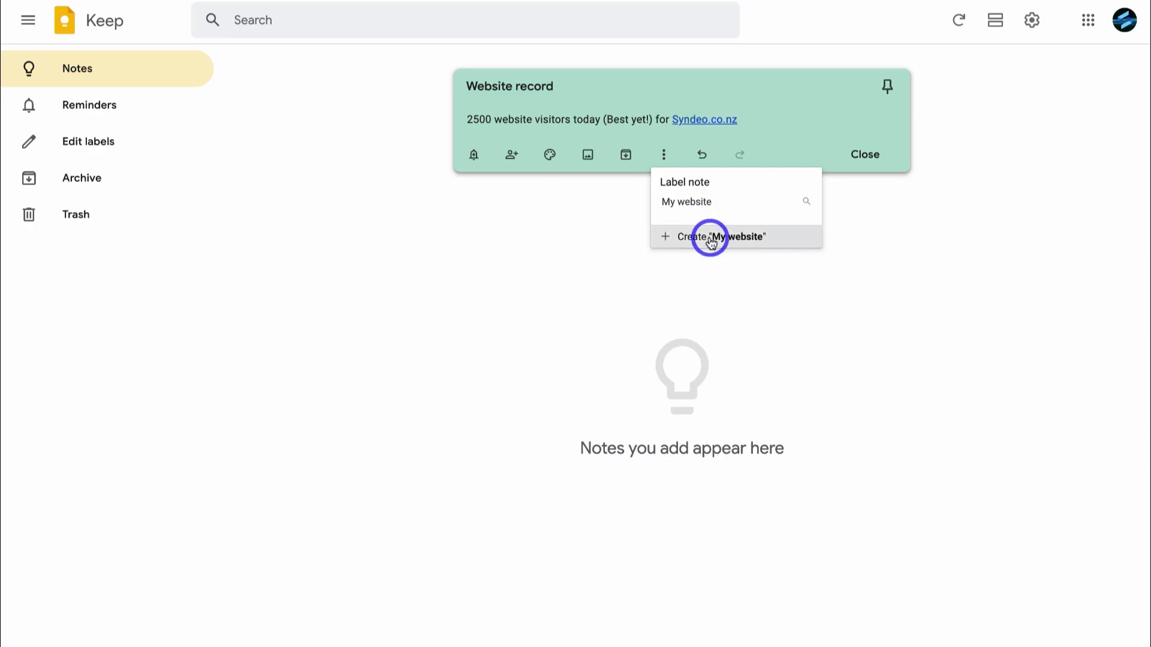
{"action": "left_click", "coordinate": [710, 238]}
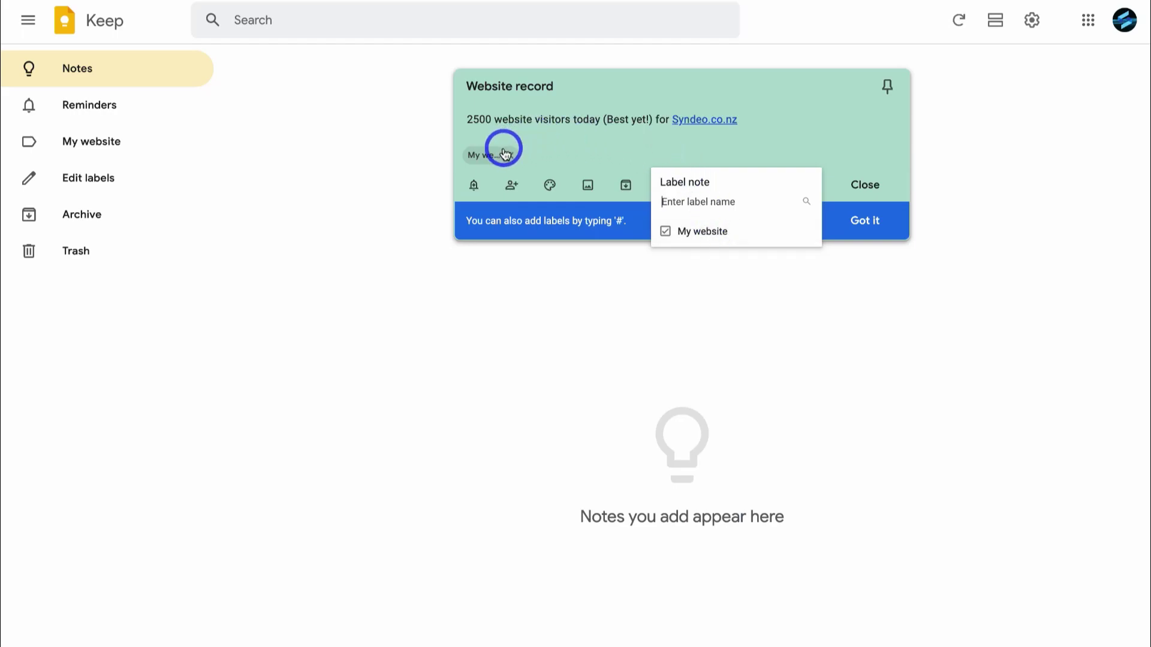
{"action": "left_click", "coordinate": [568, 154]}
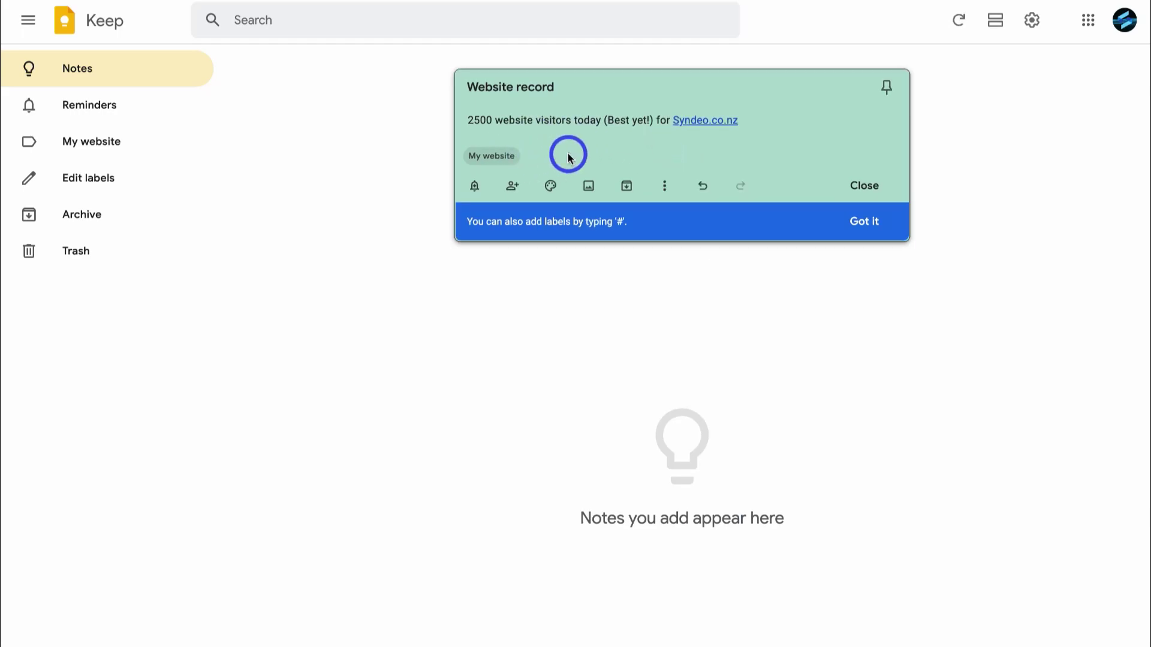
Close the Website record note so it saves into the notes grid
{"action": "left_click", "coordinate": [663, 185]}
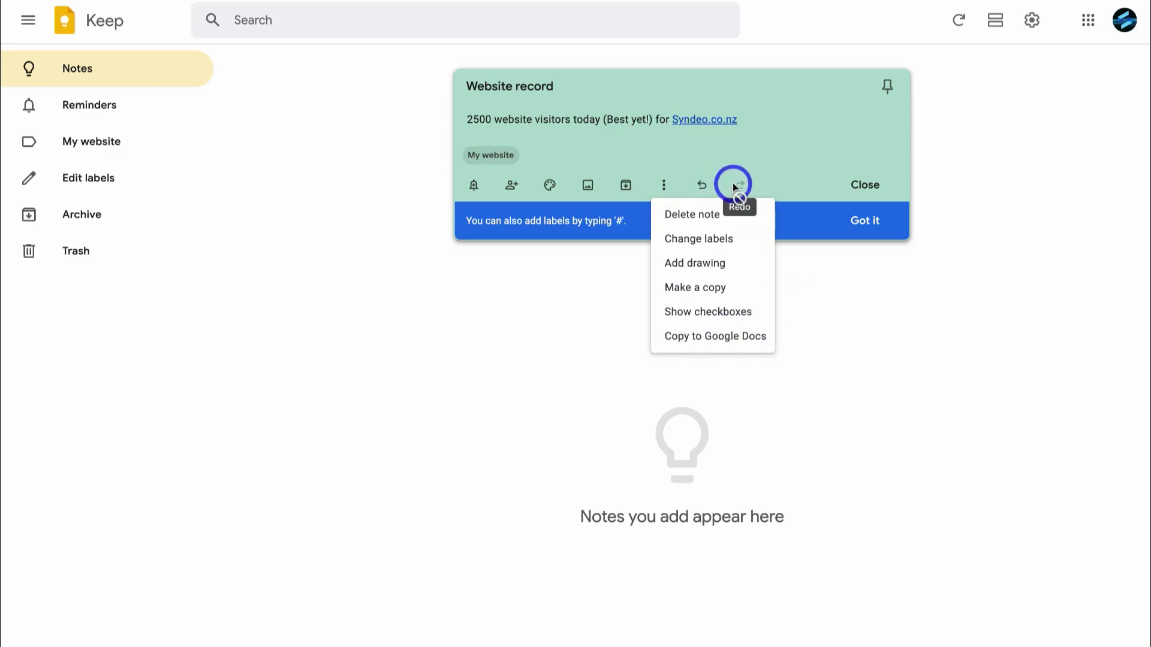
{"action": "left_click", "coordinate": [779, 159]}
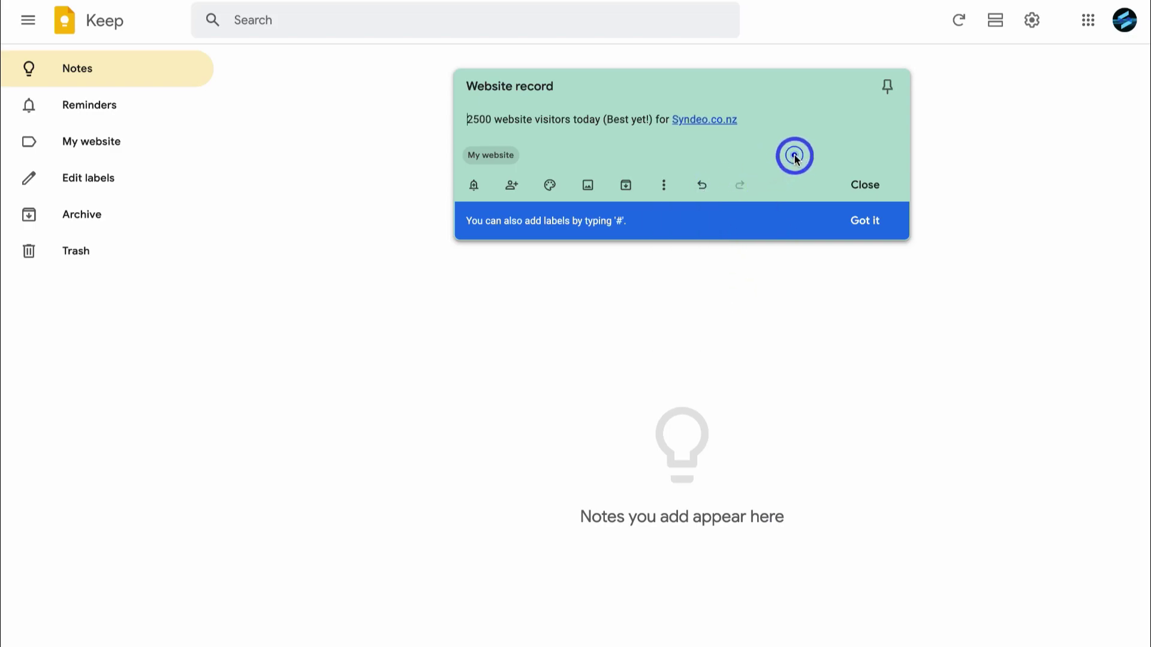
{"action": "left_click", "coordinate": [861, 186]}
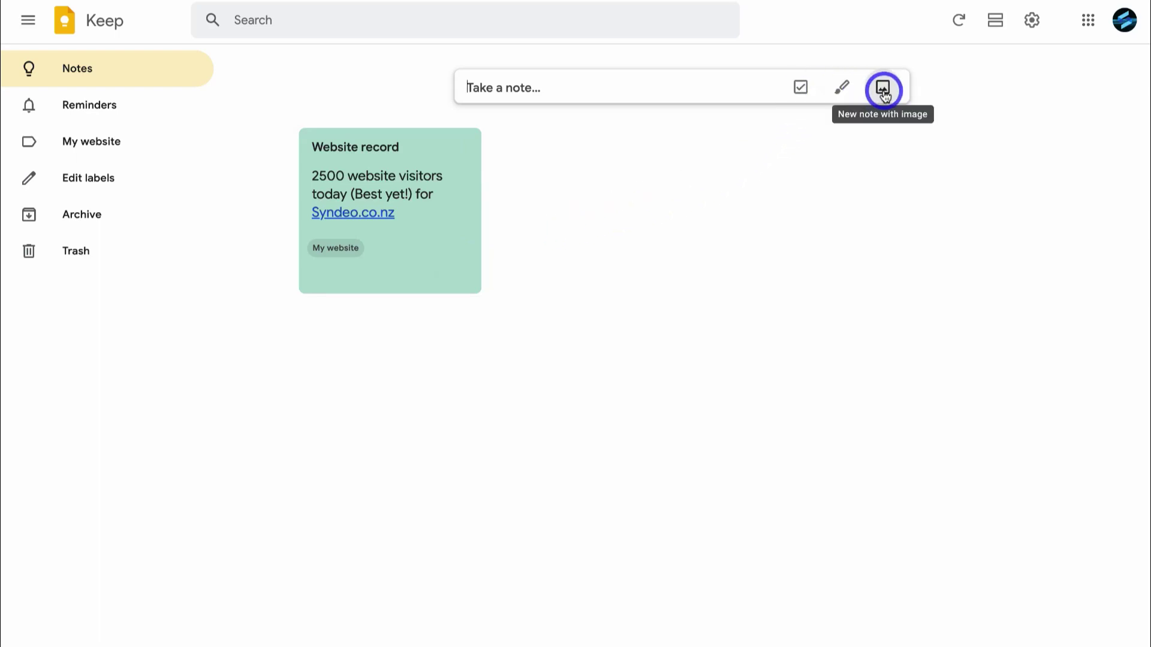
Start a drawing note and sketch two dollar signs with the pen
{"action": "left_click", "coordinate": [841, 89]}
{"action": "mouse_move", "coordinate": [572, 255]}
{"action": "left_mouse_down"}
{"action": "mouse_move", "coordinate": [485, 239]}
{"action": "mouse_move", "coordinate": [416, 341]}
{"action": "mouse_move", "coordinate": [400, 313]}
{"action": "left_mouse_up"}
{"action": "left_click_drag", "start_coordinate": [516, 206], "coordinate": [459, 411]}
{"action": "mouse_move", "coordinate": [689, 255]}
{"action": "left_mouse_down"}
{"action": "mouse_move", "coordinate": [664, 250]}
{"action": "mouse_move", "coordinate": [573, 298]}
{"action": "left_mouse_up"}
{"action": "left_click_drag", "start_coordinate": [660, 202], "coordinate": [581, 417]}
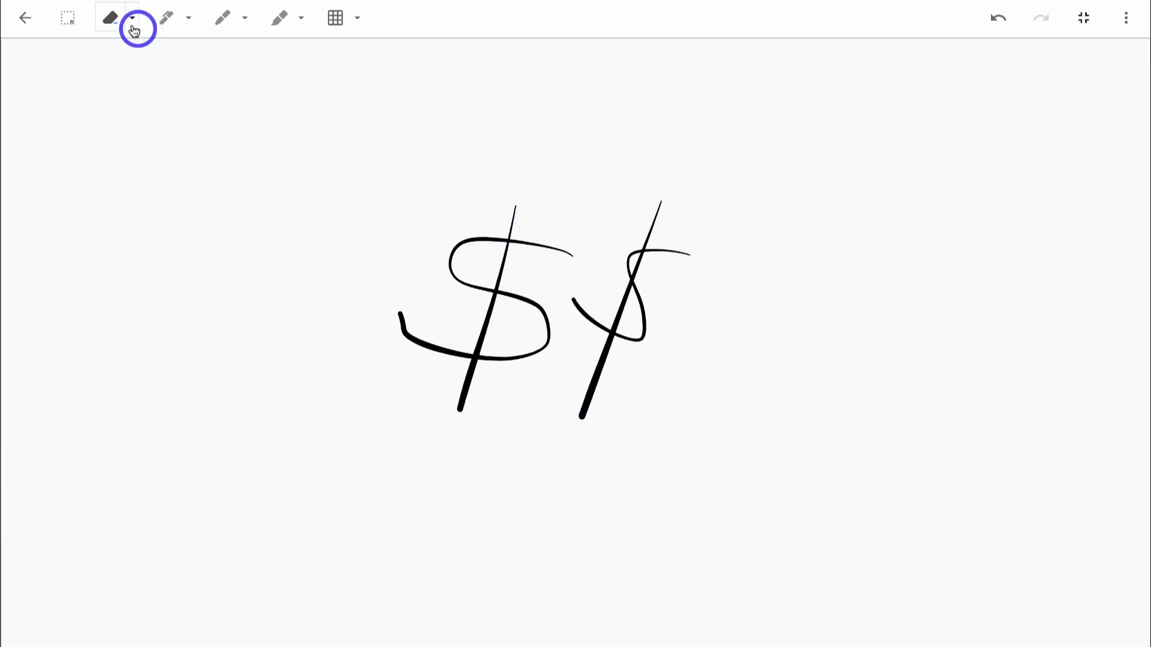
Check the pen and eraser options without clearing the sketch, then return to the note
{"action": "left_click", "coordinate": [189, 22]}
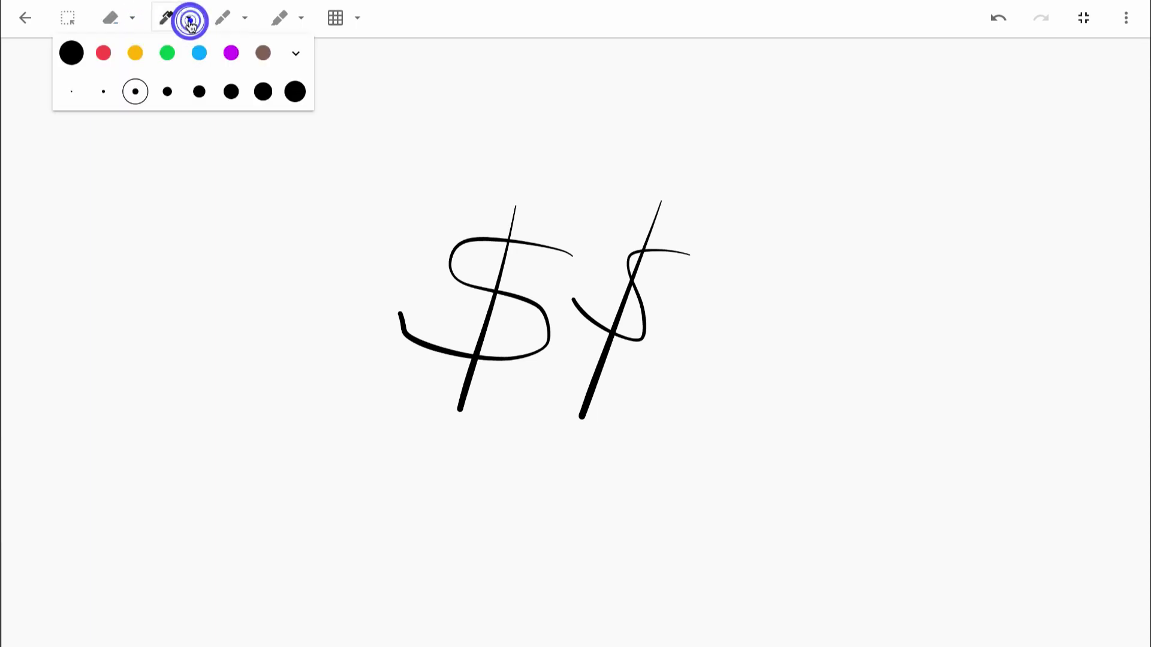
{"action": "left_click", "coordinate": [132, 20]}
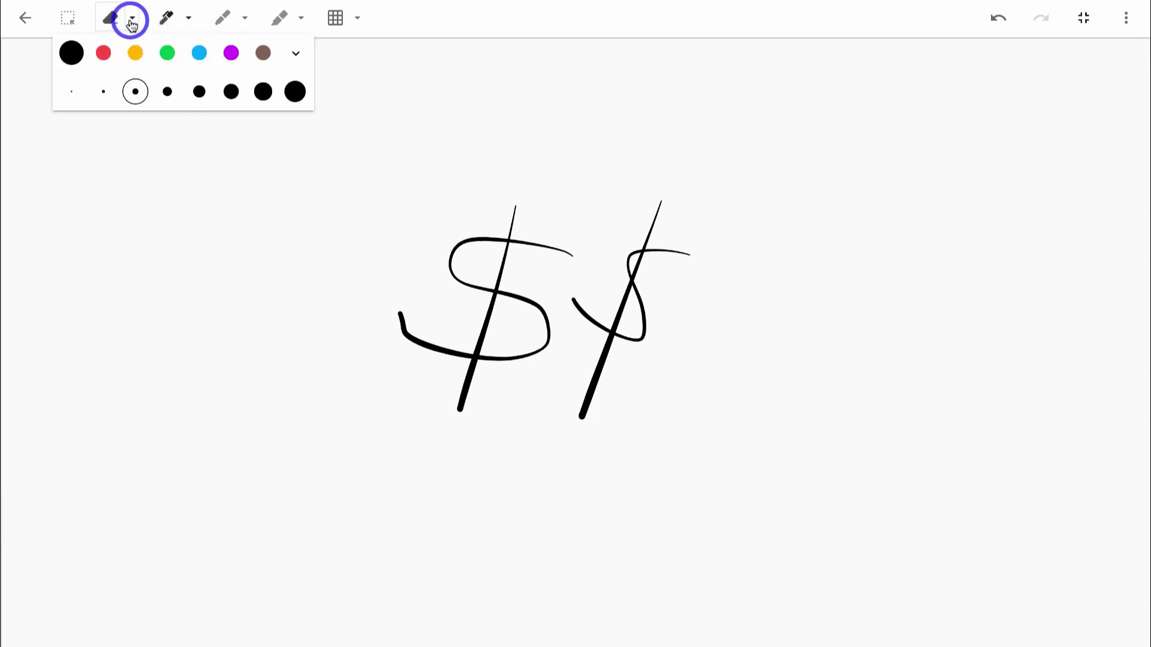
{"action": "left_click", "coordinate": [132, 19]}
{"action": "left_click", "coordinate": [182, 61]}
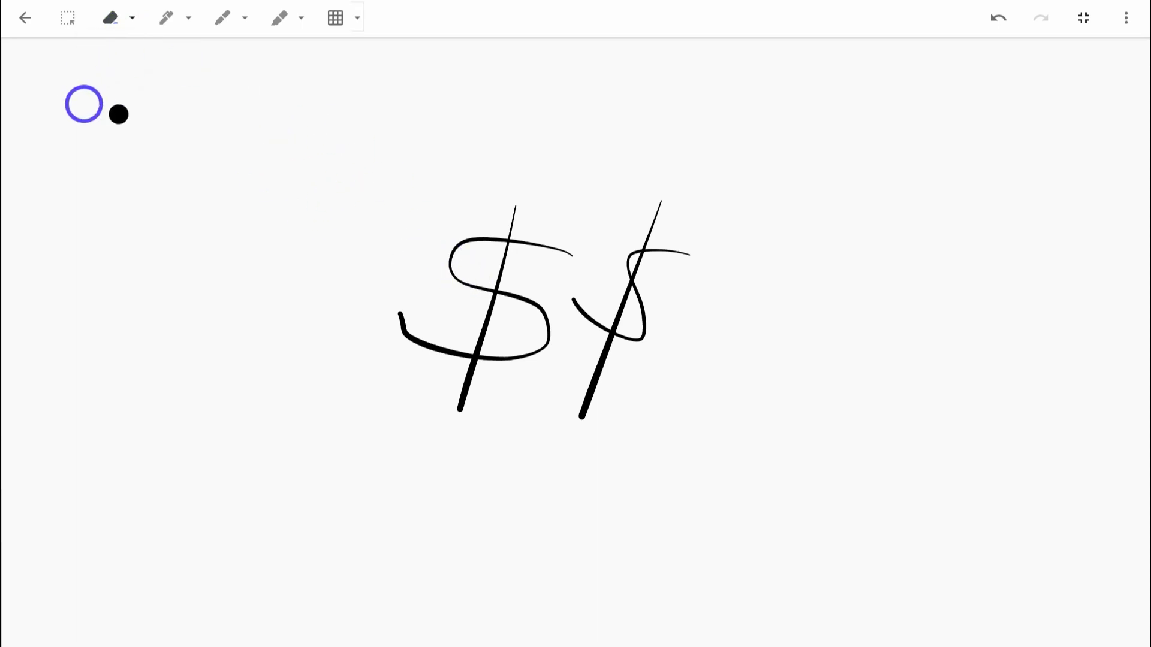
{"action": "left_click", "coordinate": [25, 19]}
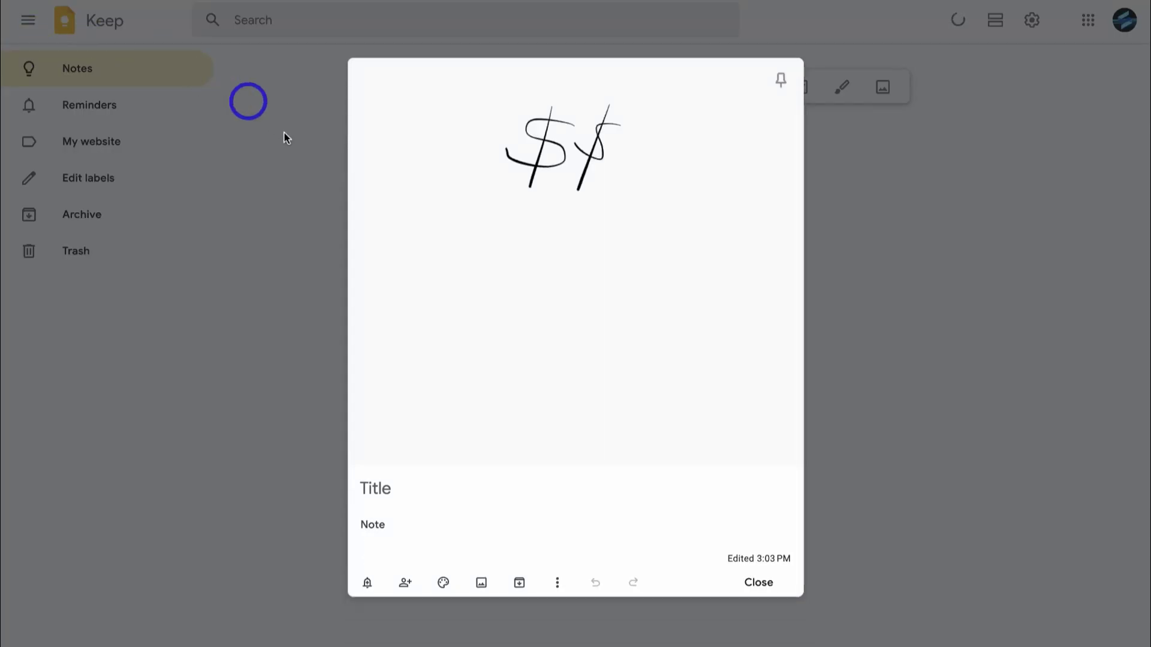
Title the drawing 'Example Drawing Note', add 'Make more money!', colour it orange, and close it
{"action": "type", "text": "Example Drawing Note"}
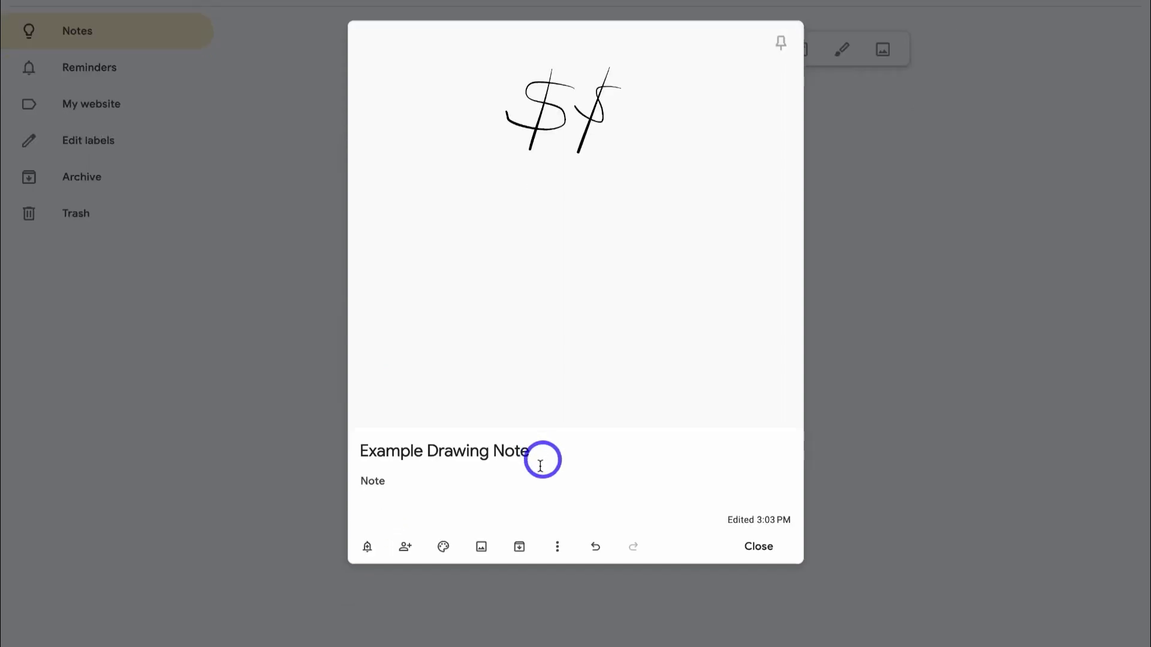
{"action": "left_click", "coordinate": [410, 521]}
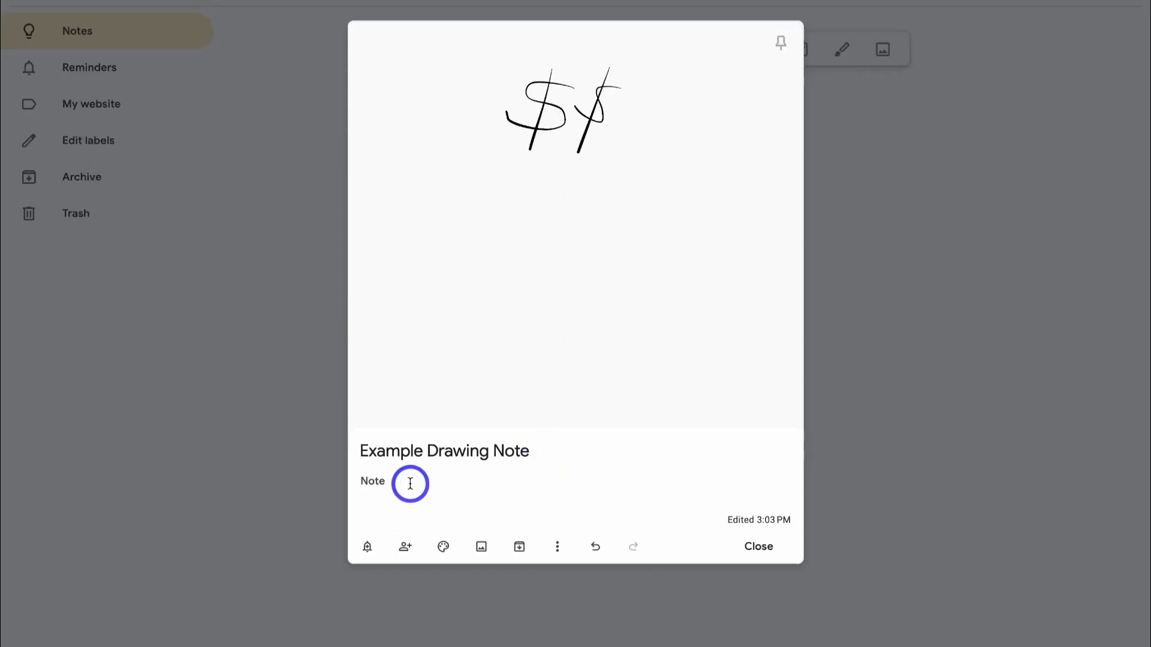
{"action": "type", "text": "Make more money!"}
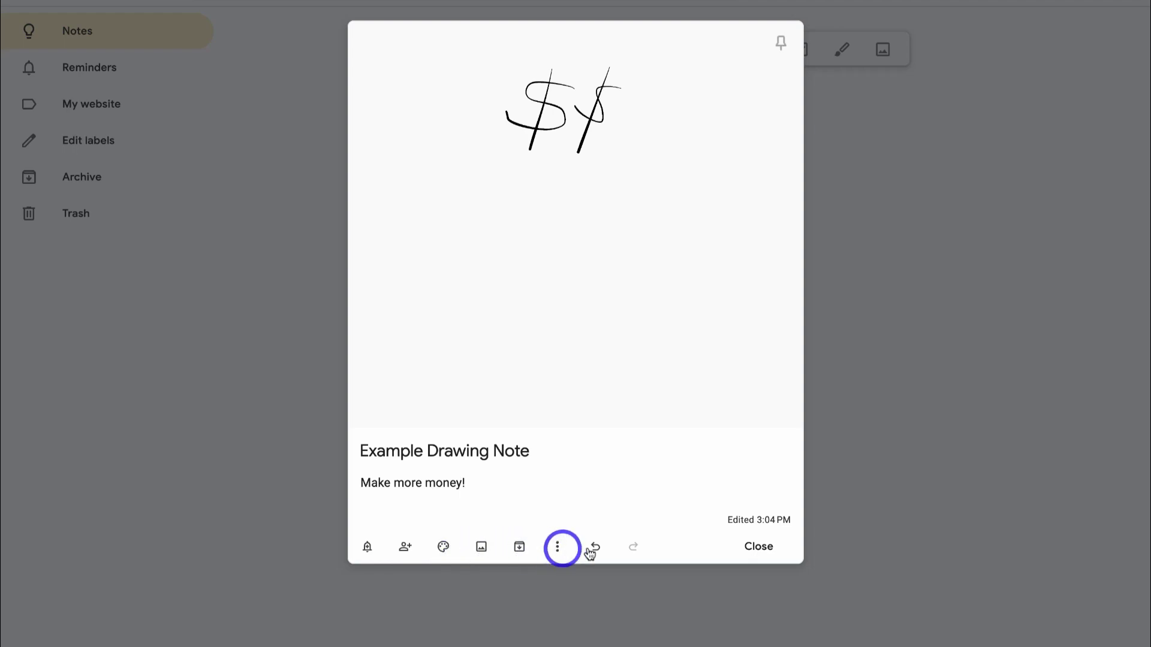
{"action": "left_click", "coordinate": [446, 549]}
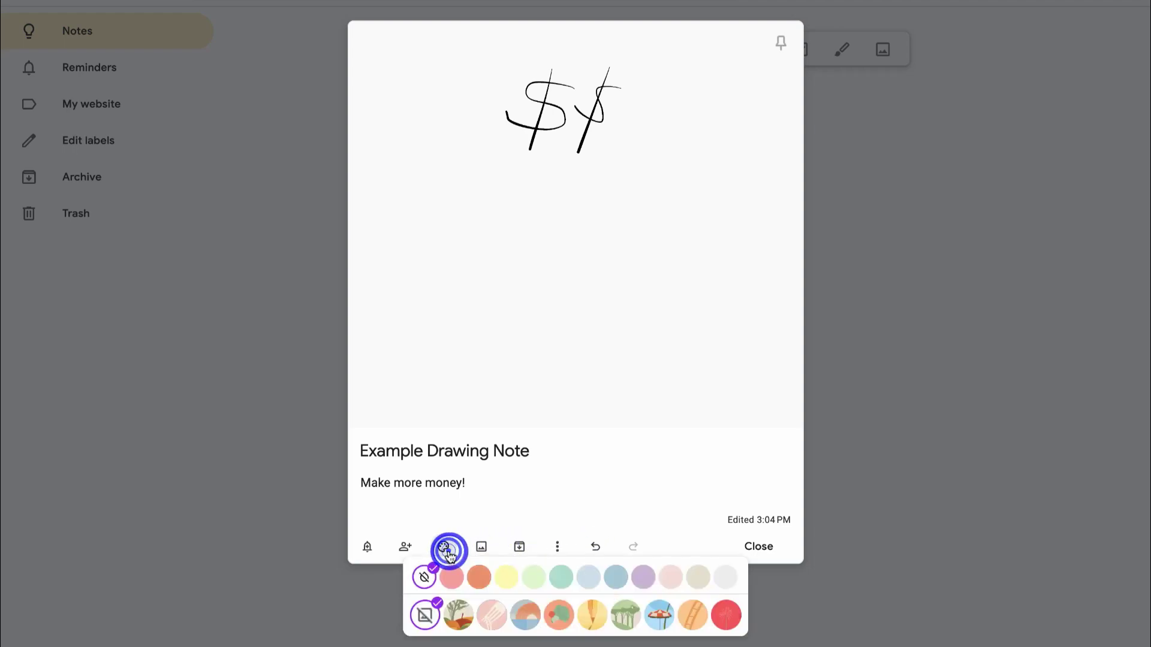
{"action": "left_click", "coordinate": [478, 578]}
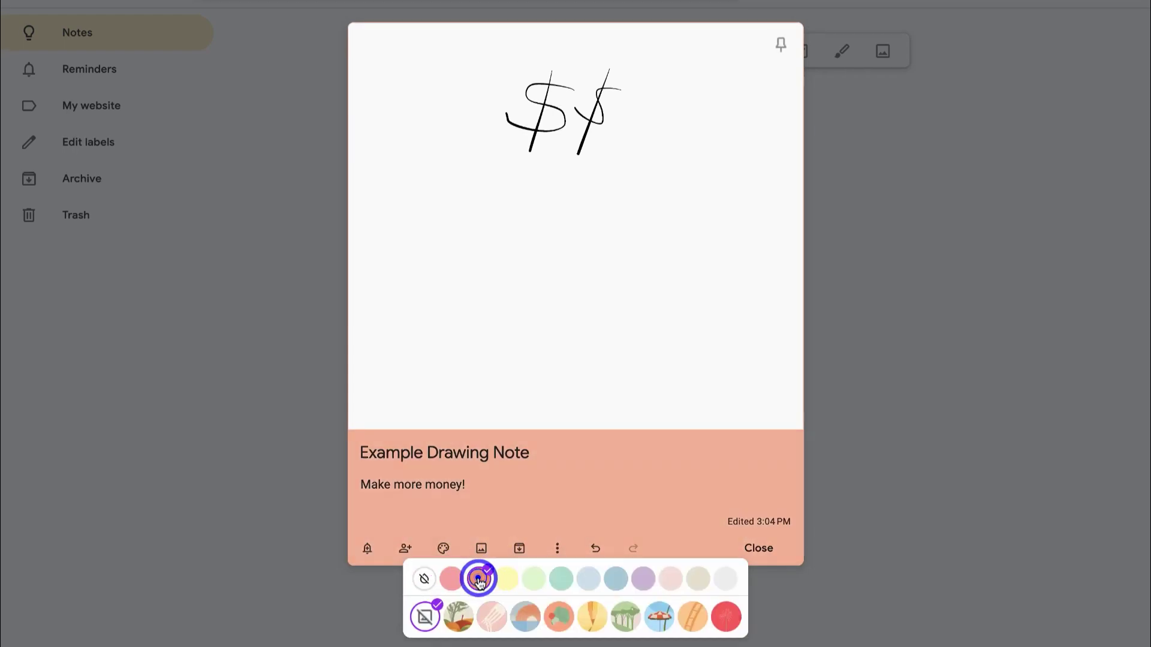
{"action": "left_click", "coordinate": [753, 548]}
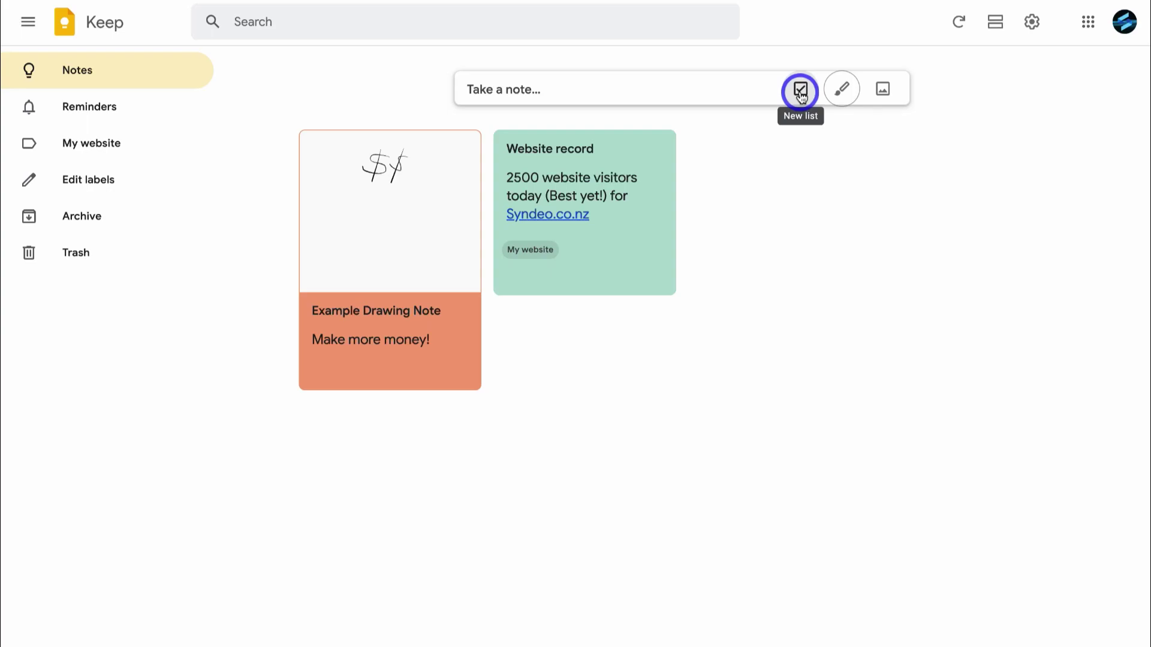
Create a 'Purchase Products' checklist with Computer, Desk, Charger and Case
{"action": "left_click", "coordinate": [638, 91]}
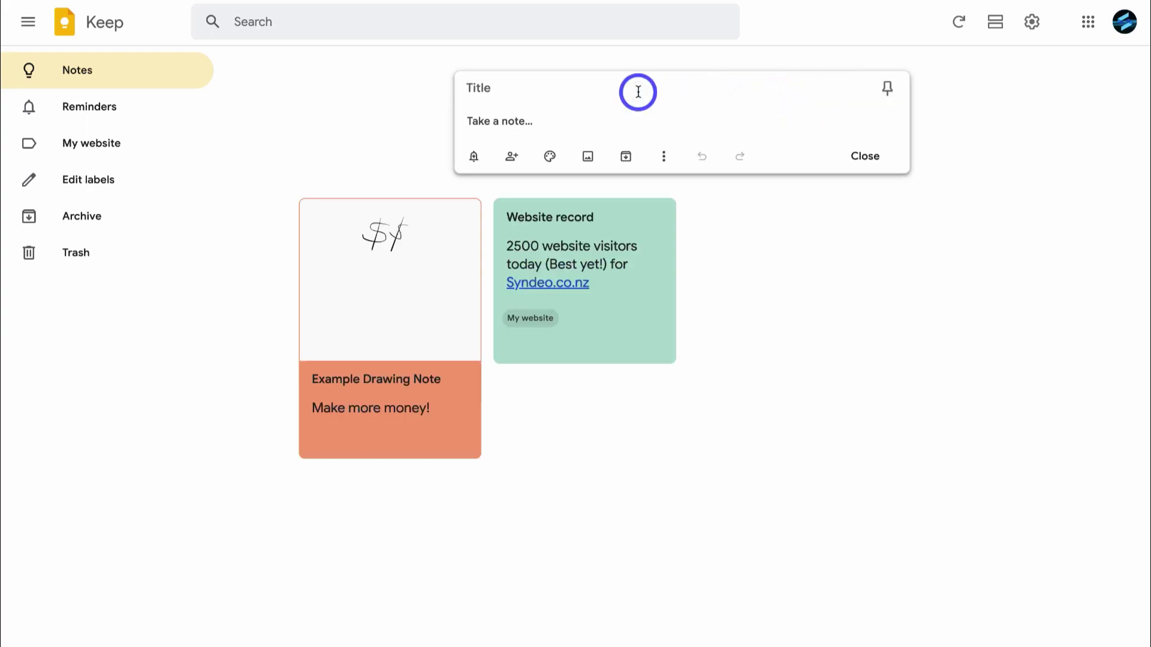
{"action": "type", "text": "Purchase Products"}
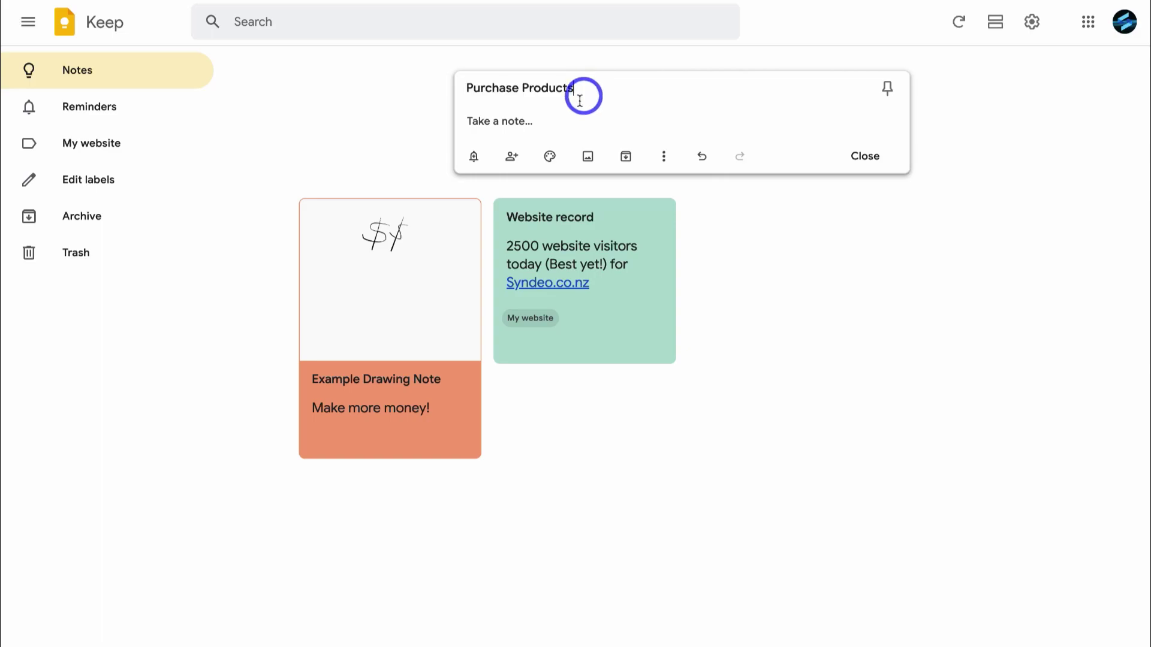
{"action": "left_click", "coordinate": [523, 121]}
{"action": "type", "text": "Computer"}
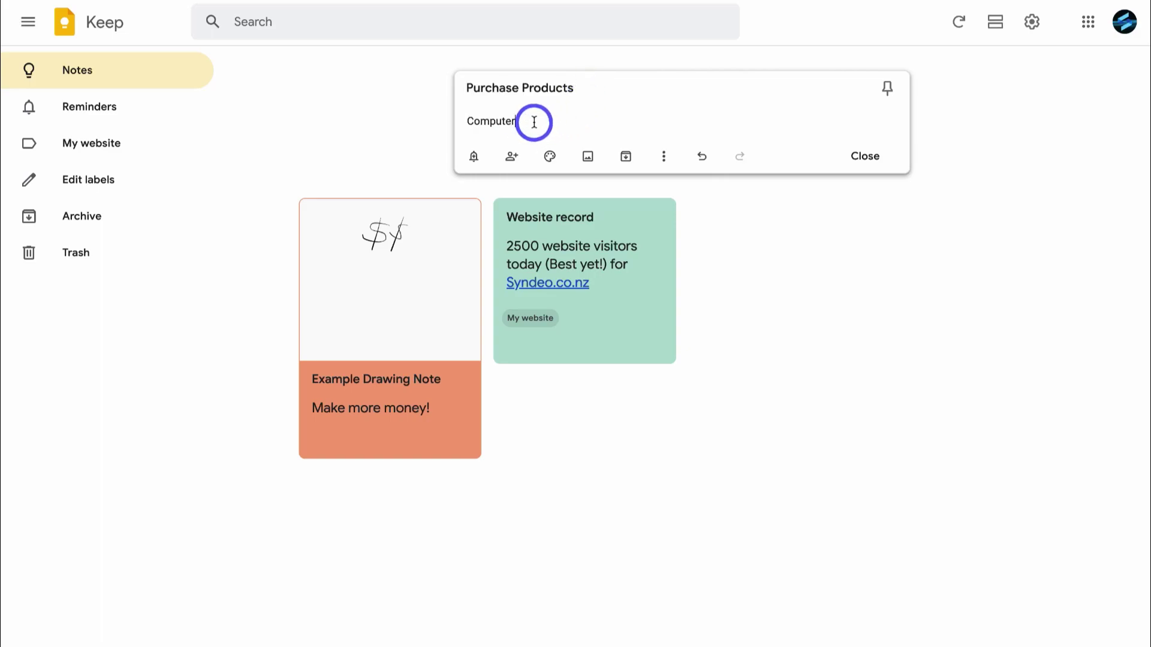
{"action": "left_click", "coordinate": [665, 156]}
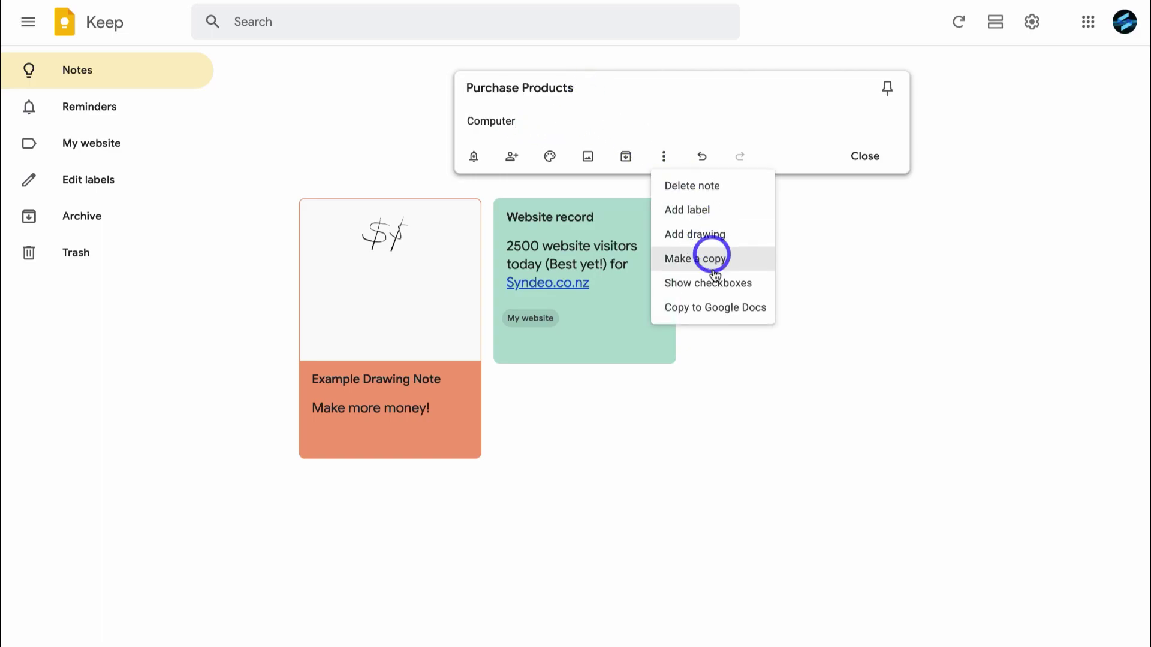
{"action": "left_click", "coordinate": [690, 283]}
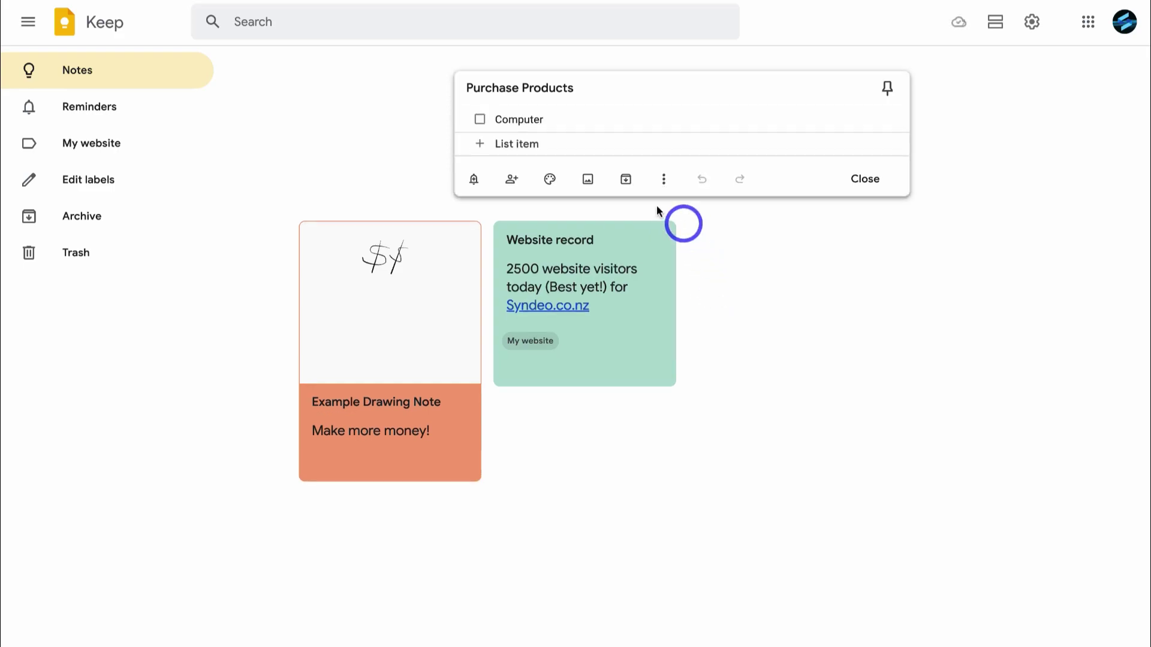
{"action": "type", "text": "Desk Charger Case"}
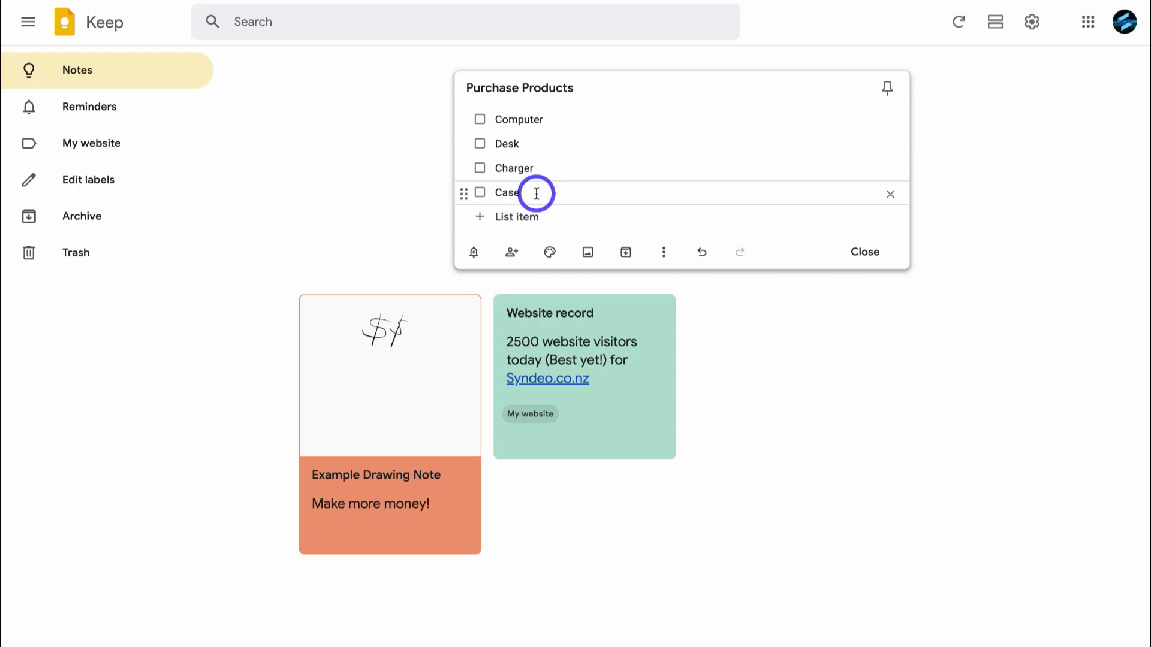
Make the checklist yellow, add a Tomorrow 8:00 AM reminder, pin it, and close it
{"action": "left_click", "coordinate": [549, 250]}
{"action": "left_click", "coordinate": [613, 283]}
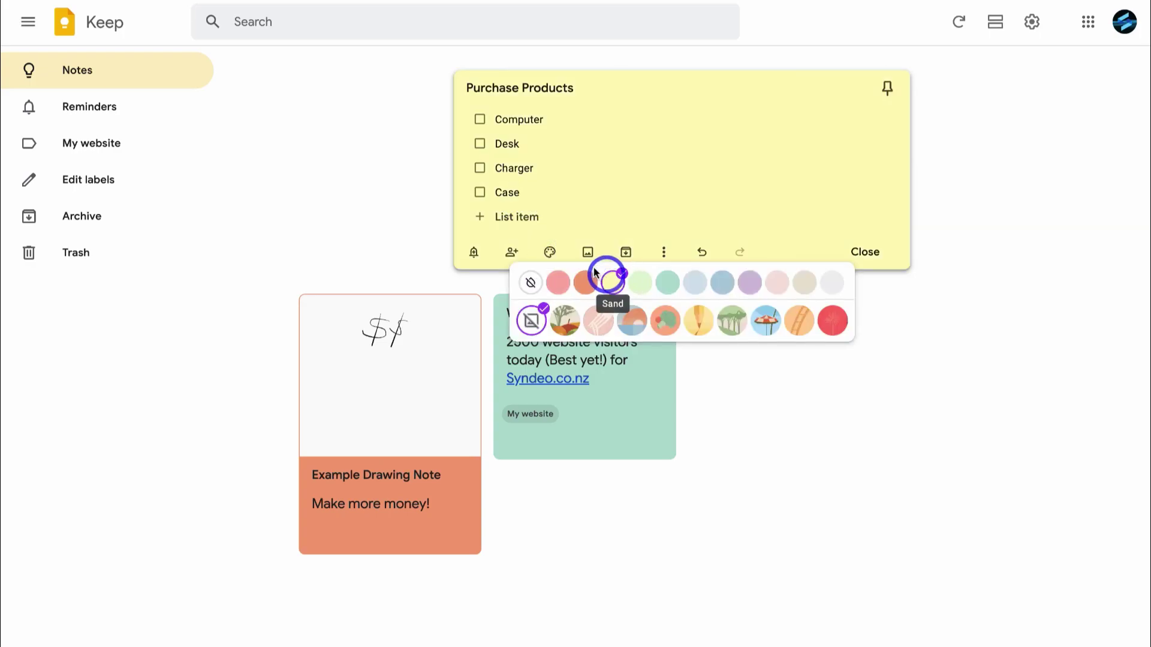
{"action": "left_click", "coordinate": [474, 255]}
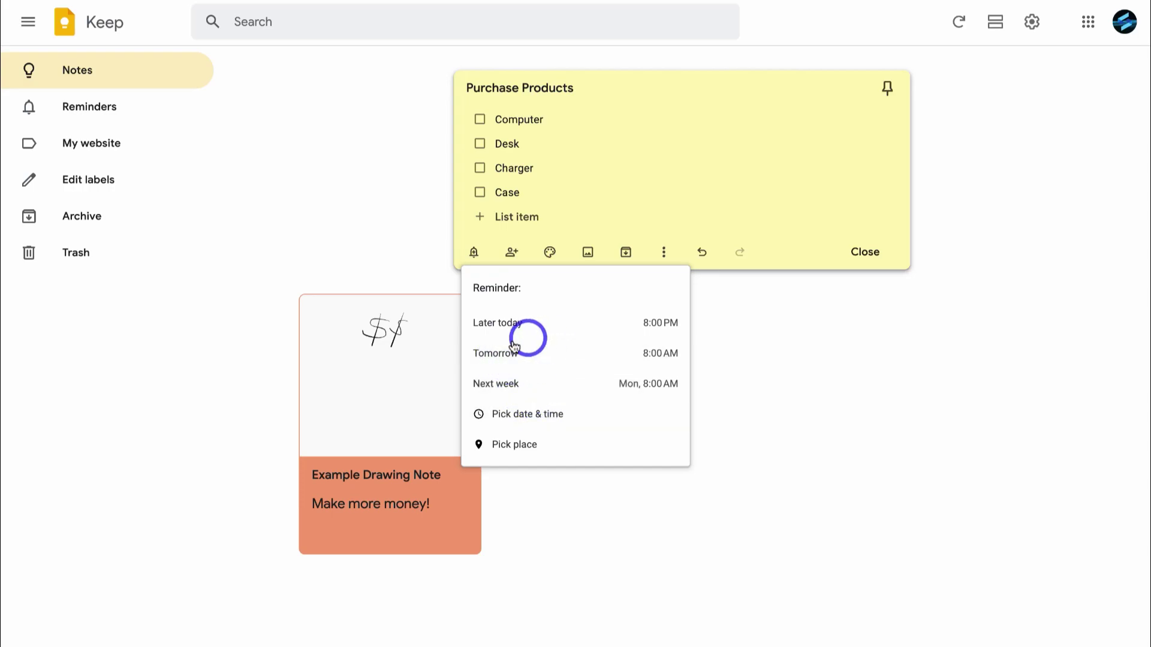
{"action": "left_click", "coordinate": [533, 354]}
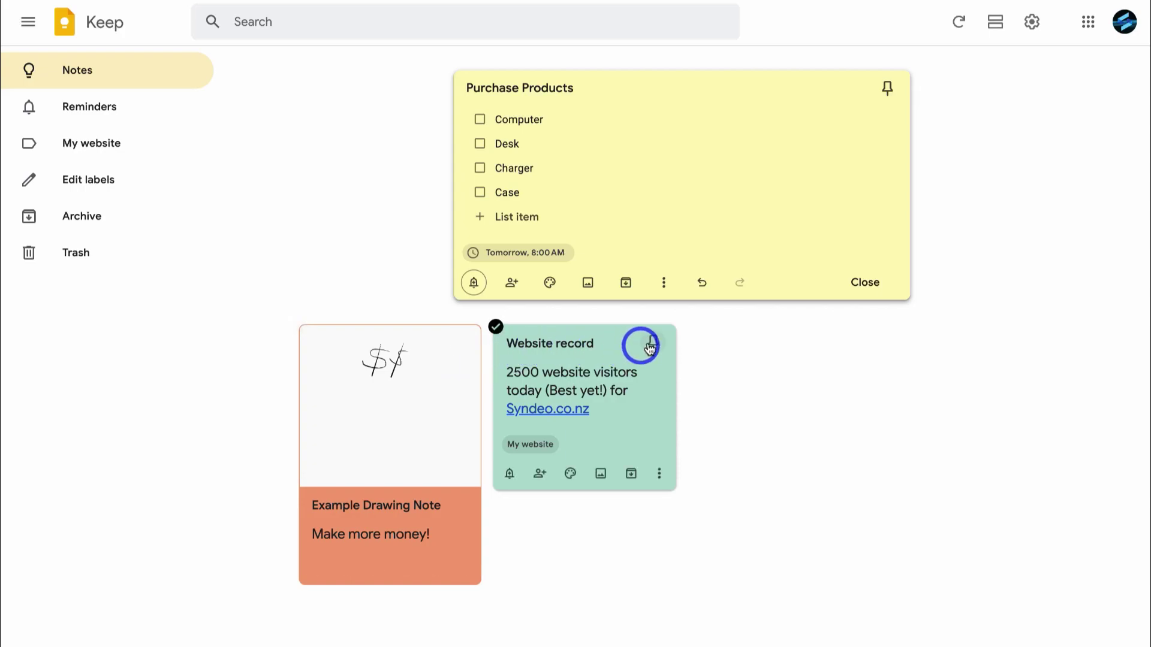
{"action": "left_click", "coordinate": [888, 89]}
{"action": "left_click", "coordinate": [865, 279]}
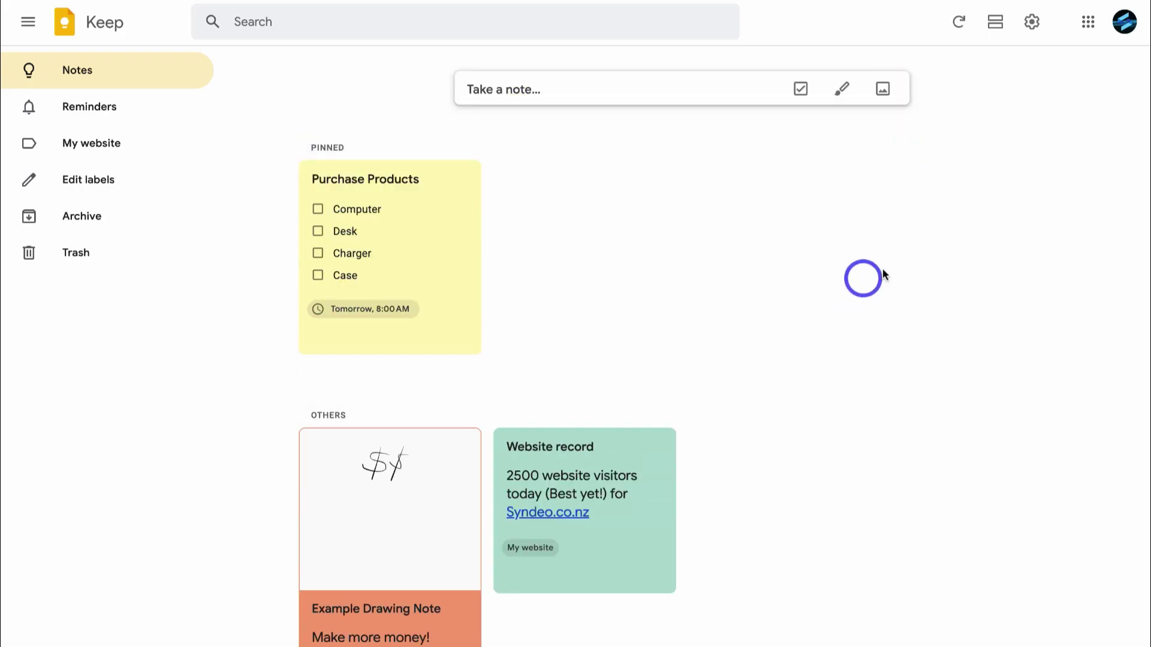
{"action": "left_click", "coordinate": [994, 24]}
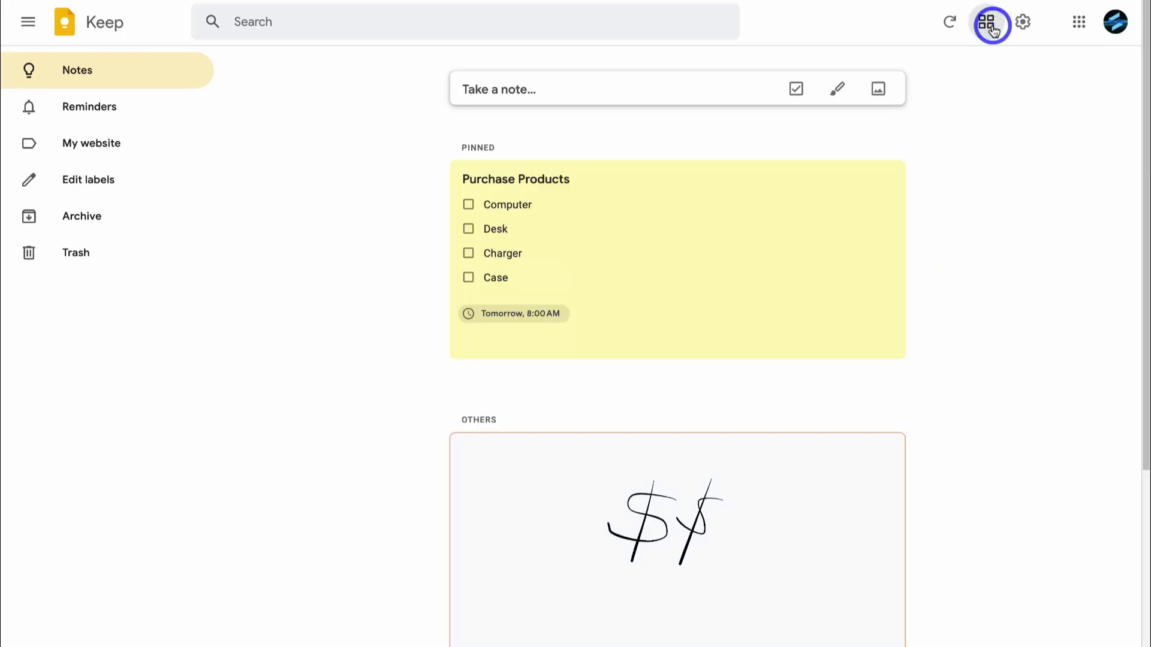
Switch back to grid view, check the Reminders view, then return to all Notes
{"action": "left_click", "coordinate": [992, 27]}
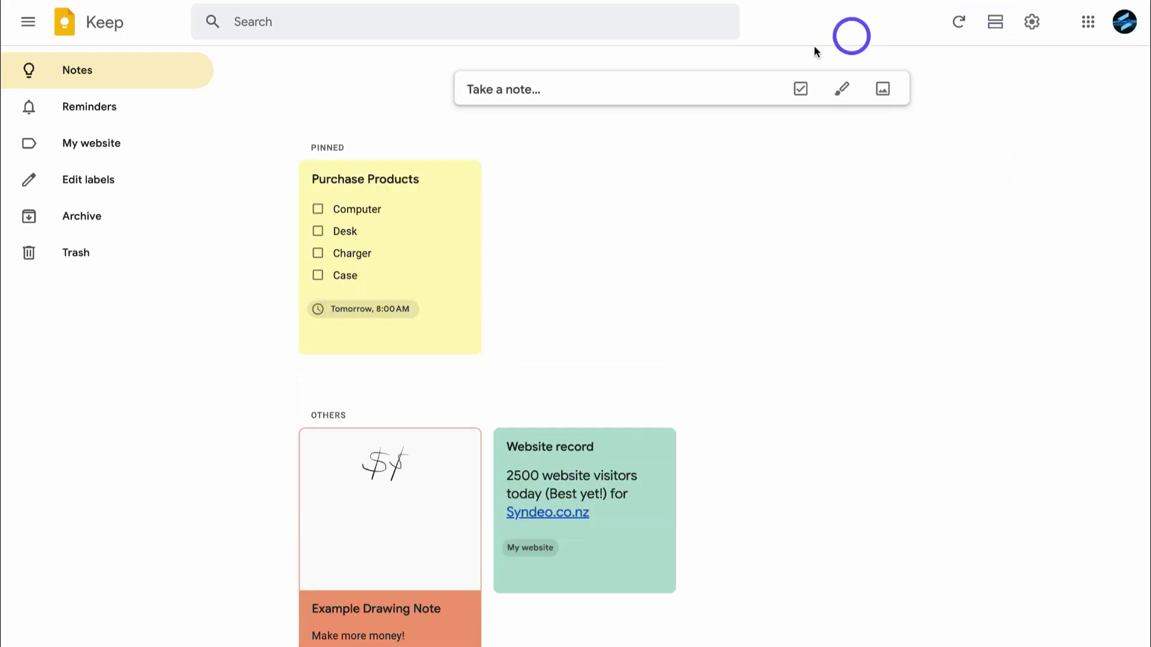
{"action": "left_click", "coordinate": [125, 109]}
{"action": "left_click", "coordinate": [142, 84]}
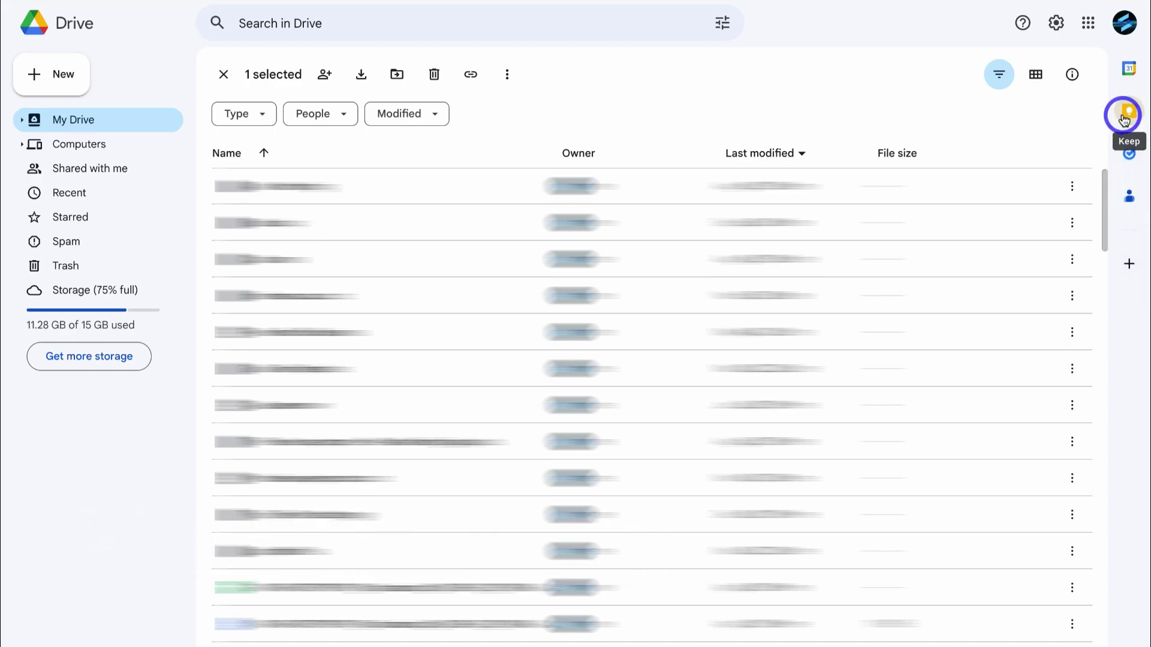
Look at Drive's add-ons marketplace, close it, and open the Keep side panel beside My Drive
{"action": "left_click", "coordinate": [1131, 265]}
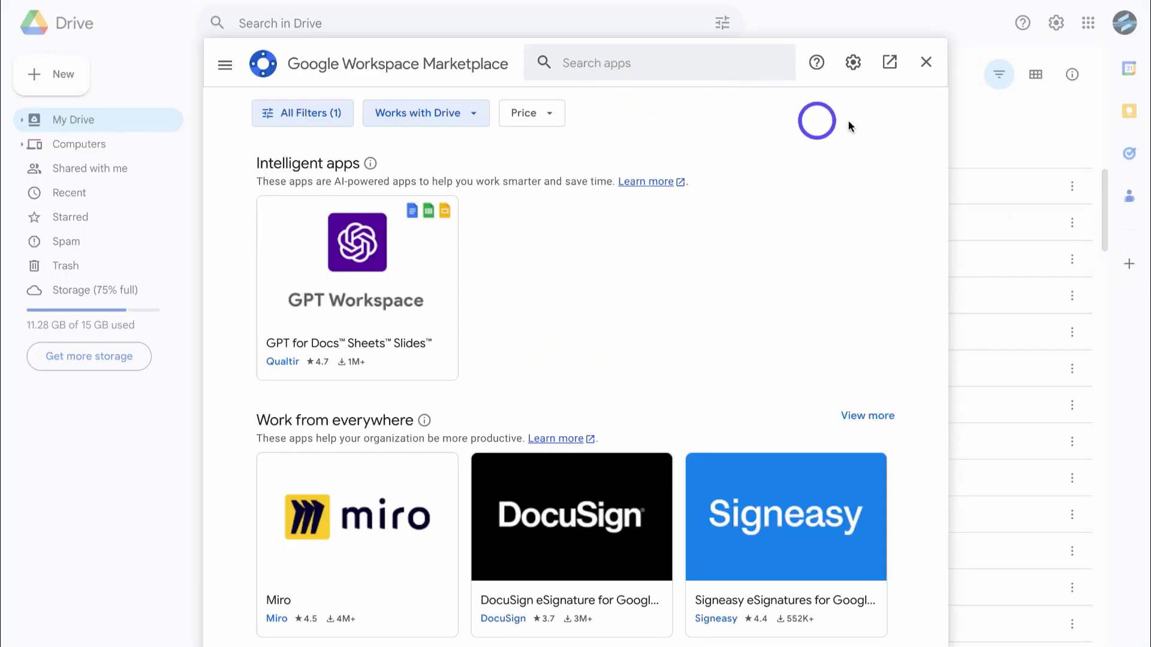
{"action": "left_click", "coordinate": [926, 62]}
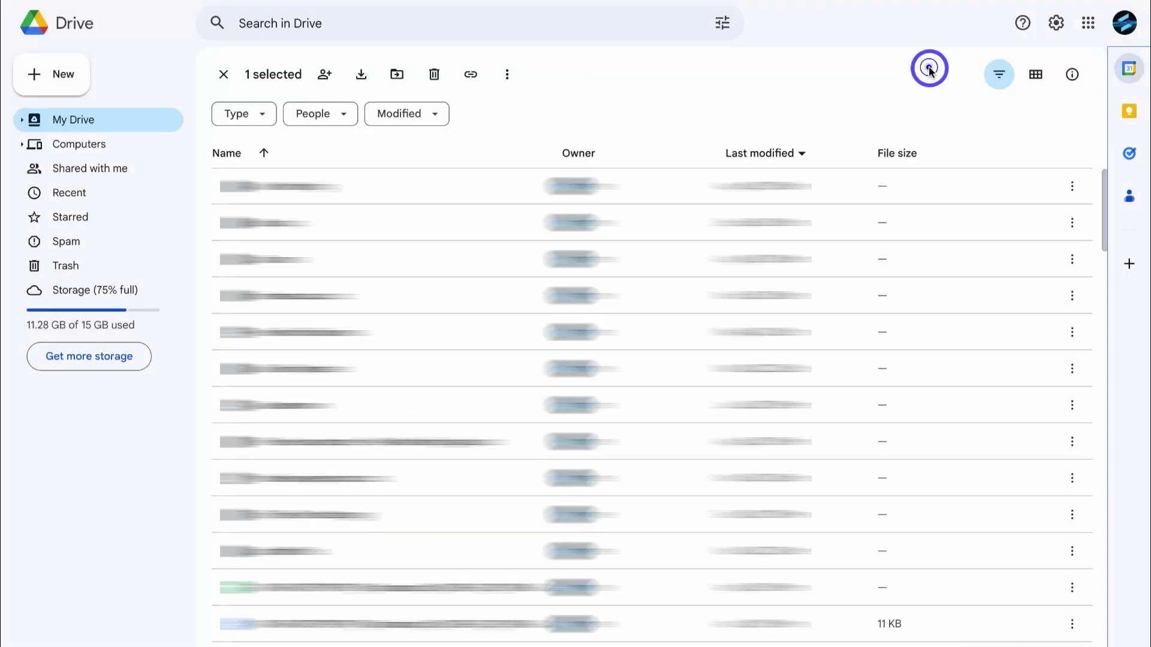
{"action": "left_click", "coordinate": [1129, 112]}
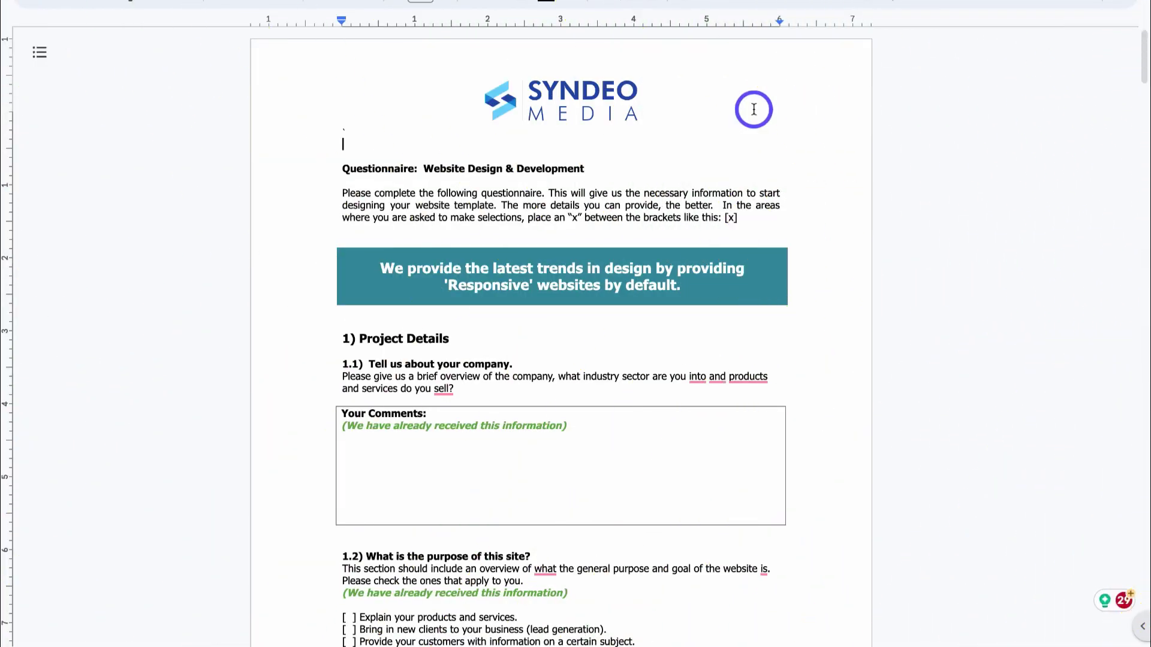
Expand the side panel and open Keep next to the Syndeo Media questionnaire document
{"action": "left_click", "coordinate": [1135, 627]}
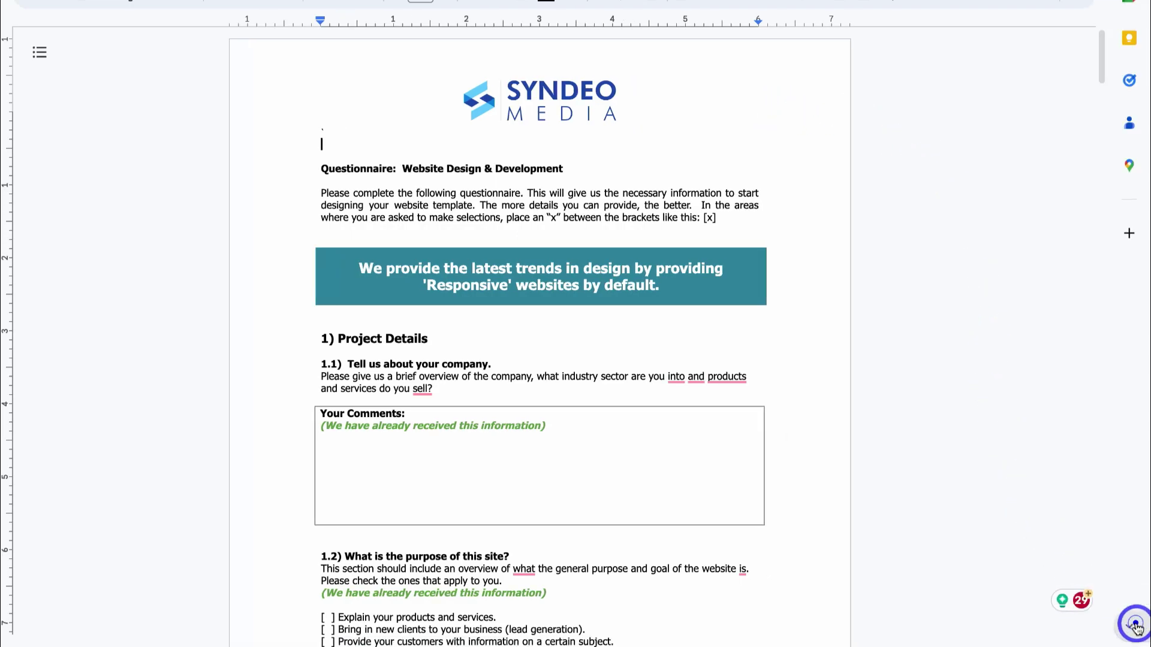
{"action": "left_click", "coordinate": [1127, 45]}
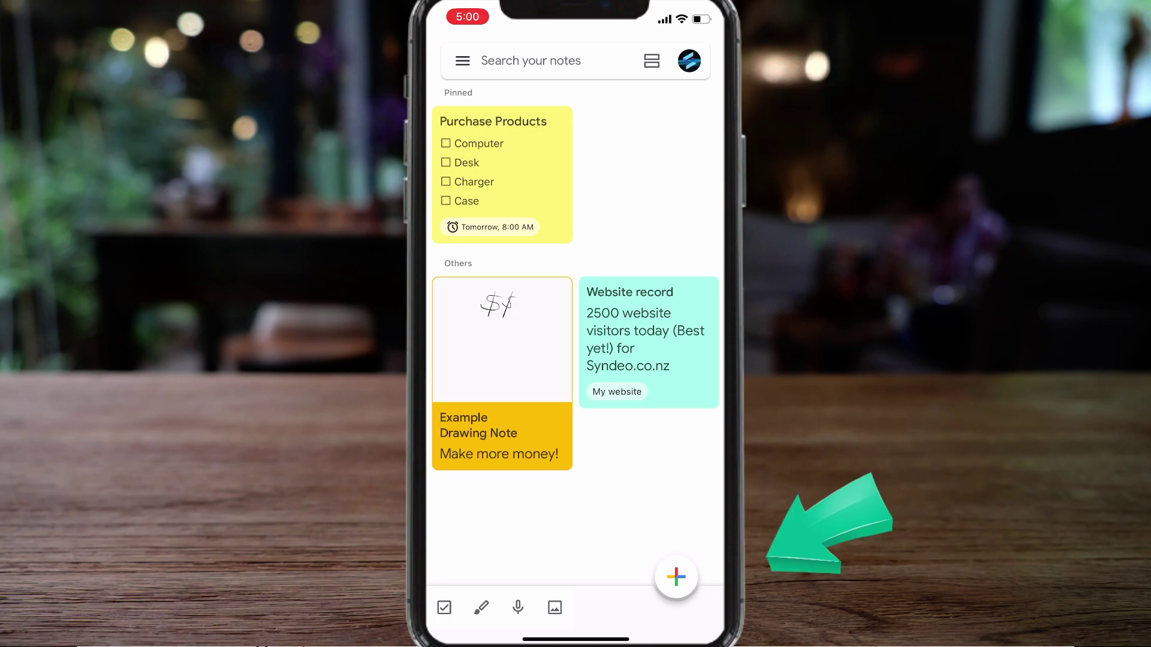
Try starting a new text note, a checklist note and a drawing note on the phone
{"action": "left_click", "coordinate": [677, 577]}
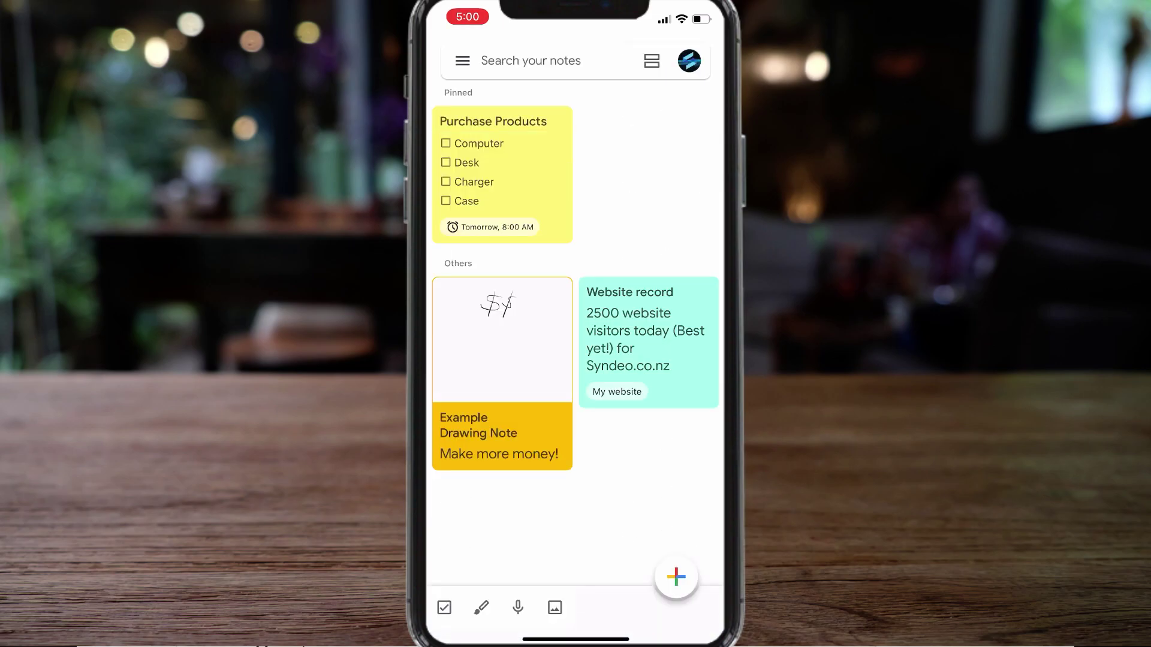
{"action": "left_click", "coordinate": [445, 607]}
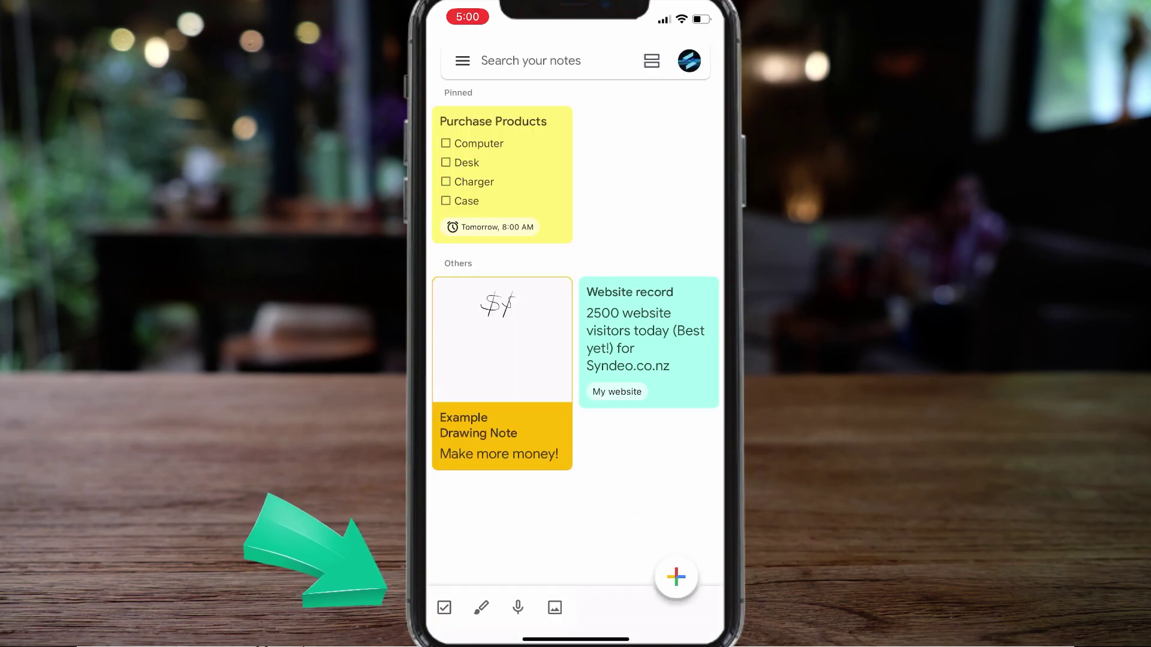
{"action": "left_click", "coordinate": [481, 607]}
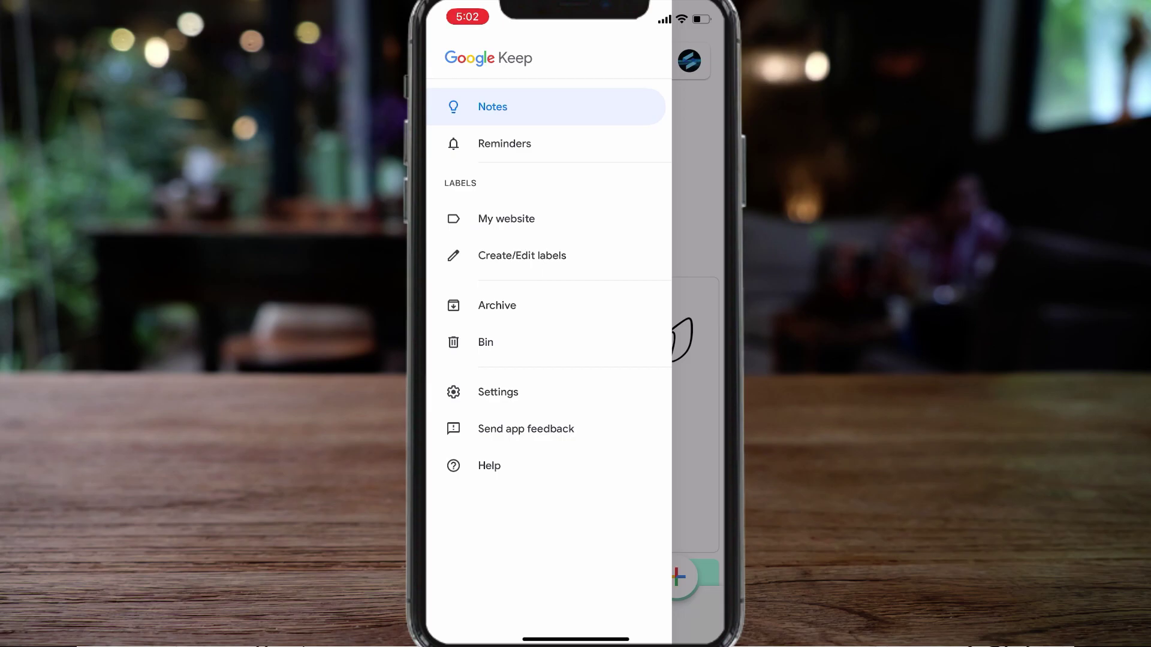
Open the Keep app settings and scroll through the options
{"action": "left_click", "coordinate": [497, 392]}
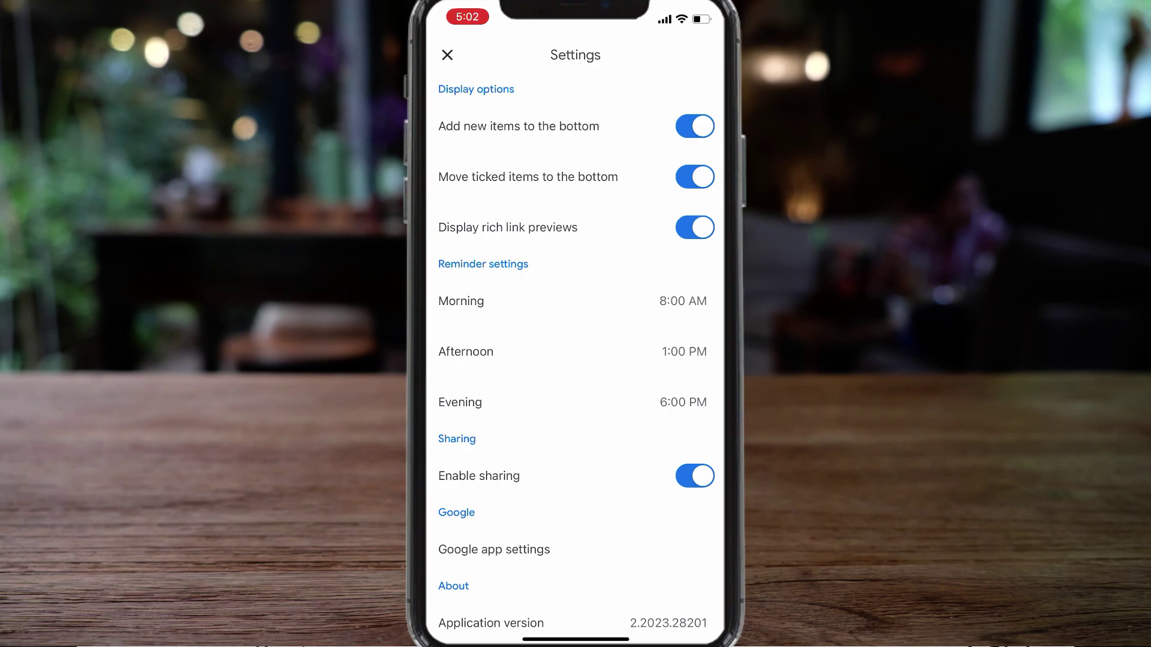
{"action": "scroll", "coordinate": [575, 358], "scroll_direction": "down", "scroll_amount": 3}
{"action": "scroll", "coordinate": [576, 358], "scroll_direction": "up", "scroll_amount": 4}
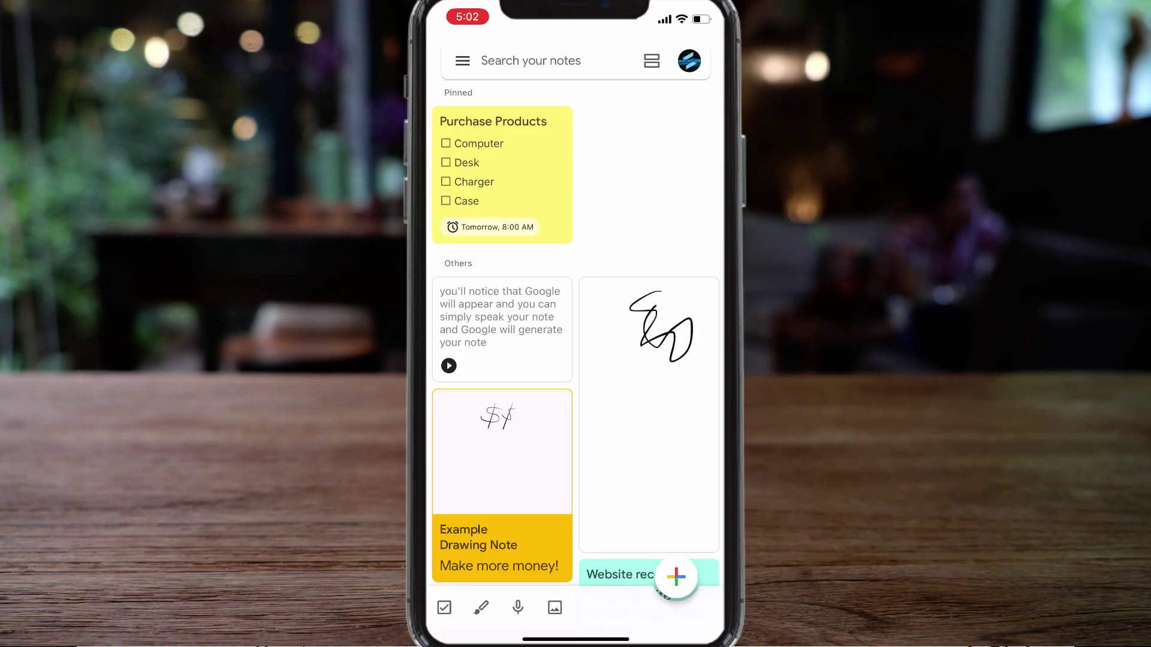
Switch the board between single-column list and two-column grid, ending on the grid
{"action": "left_click", "coordinate": [652, 60]}
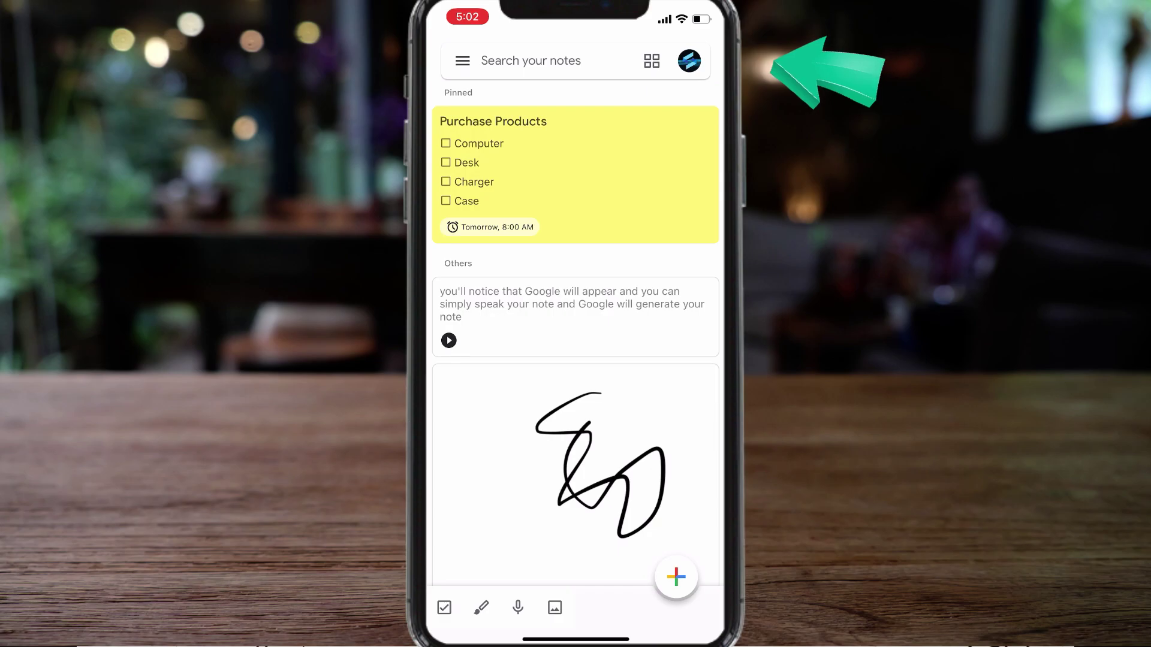
{"action": "left_click", "coordinate": [652, 60]}
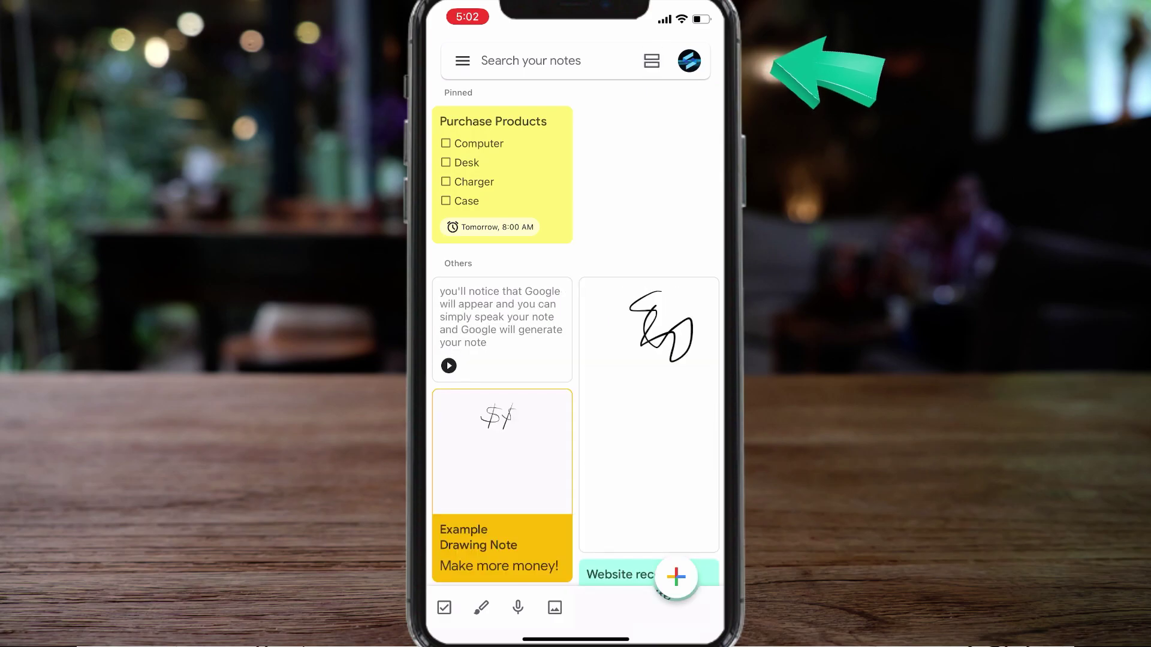
{"action": "left_click", "coordinate": [652, 60]}
{"action": "left_click", "coordinate": [652, 60]}
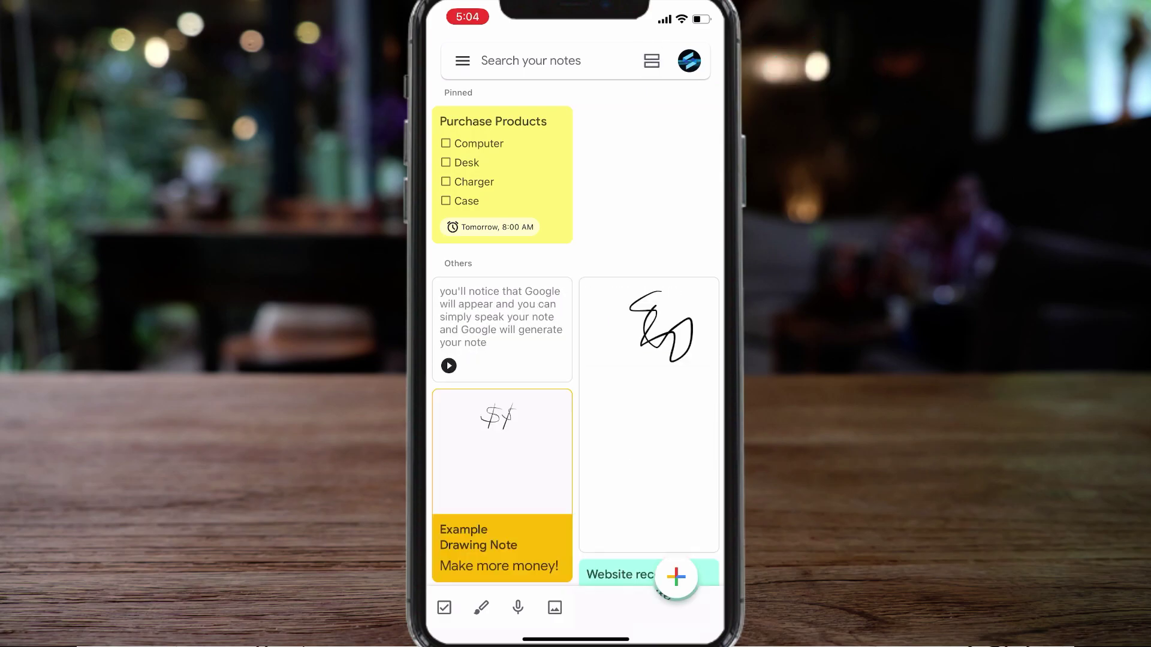